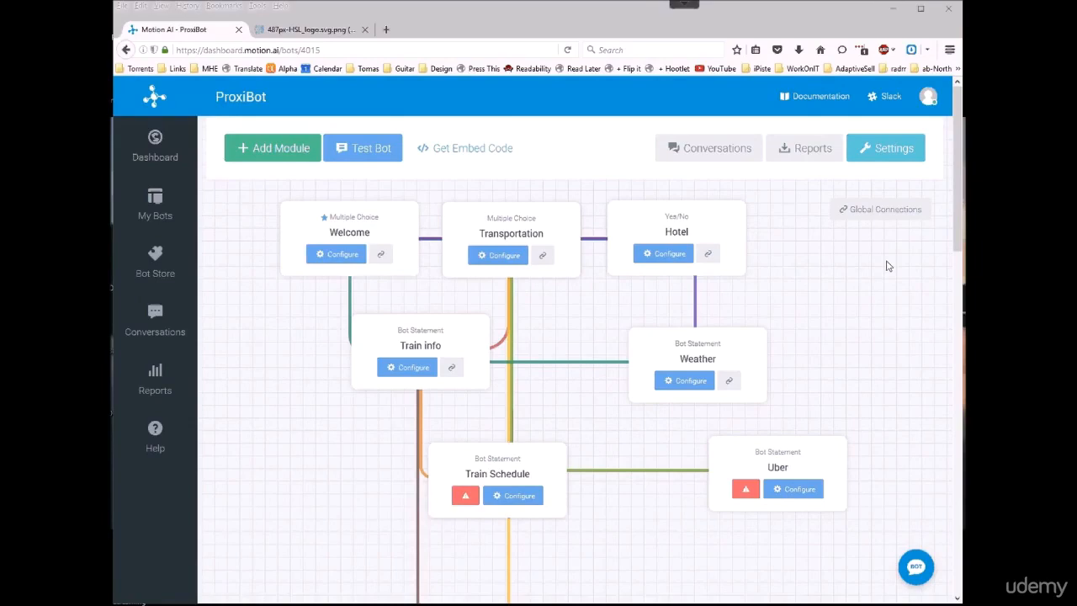
Step: Review the Transportation module's settings and multiple choice options, along with its connections, and close the module editor
{"action": "left_click", "coordinate": [502, 254]}
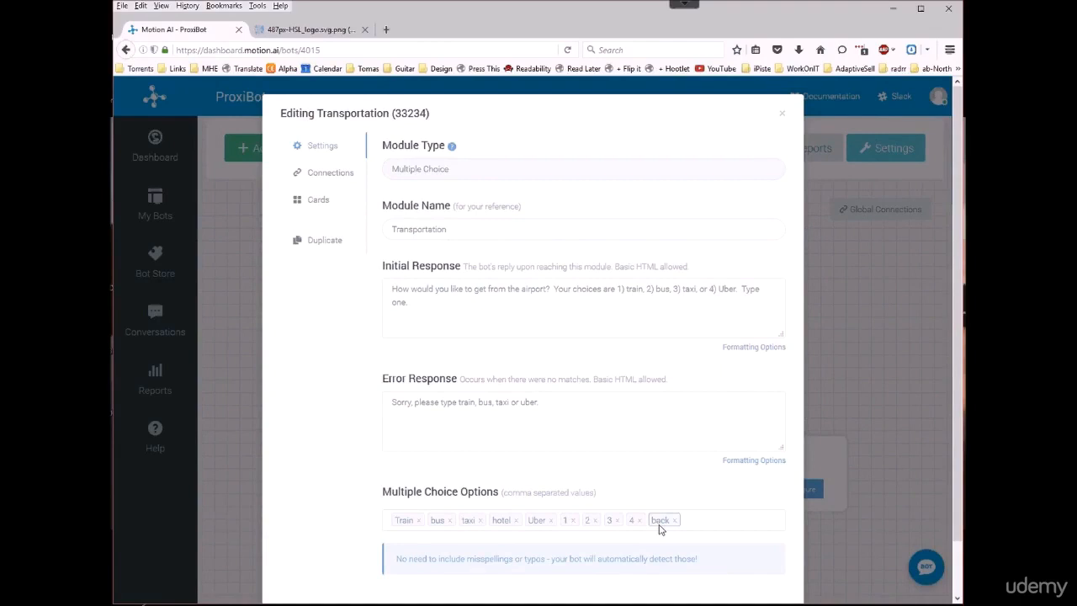
{"action": "left_click", "coordinate": [330, 174]}
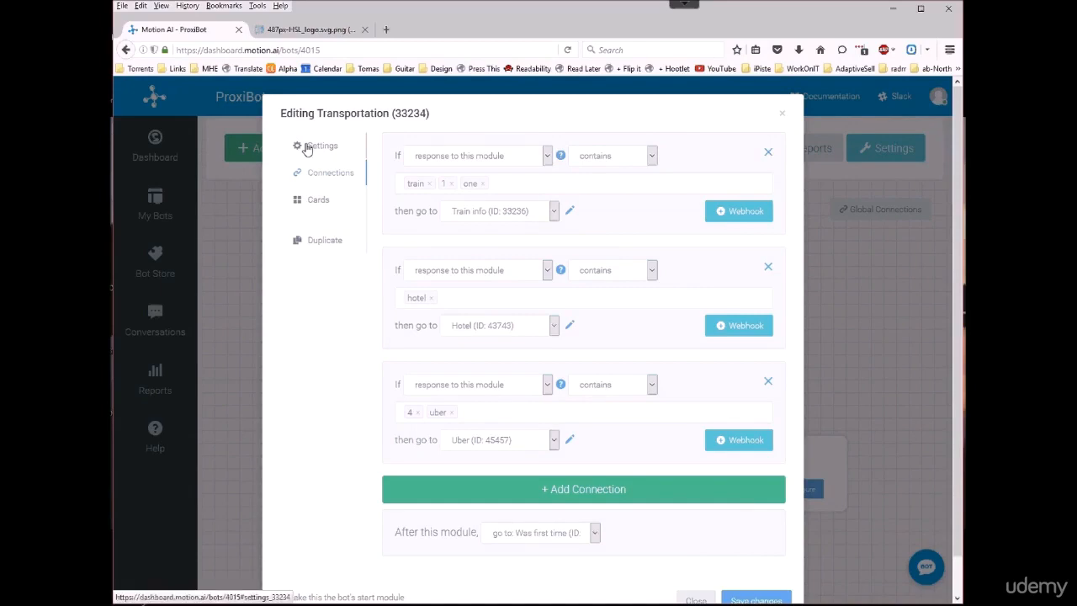
{"action": "left_click", "coordinate": [781, 114]}
Step: Test the bot by answering 1 for Transportation and 1 for train
{"action": "left_click", "coordinate": [358, 158]}
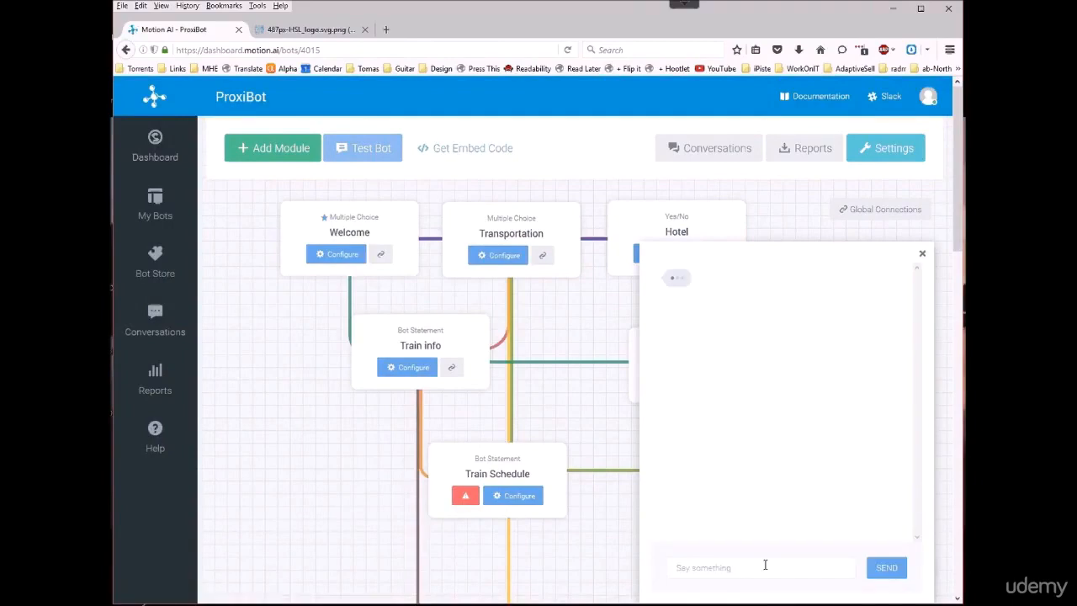
{"action": "type", "text": "1"}
{"action": "key", "text": "Return"}
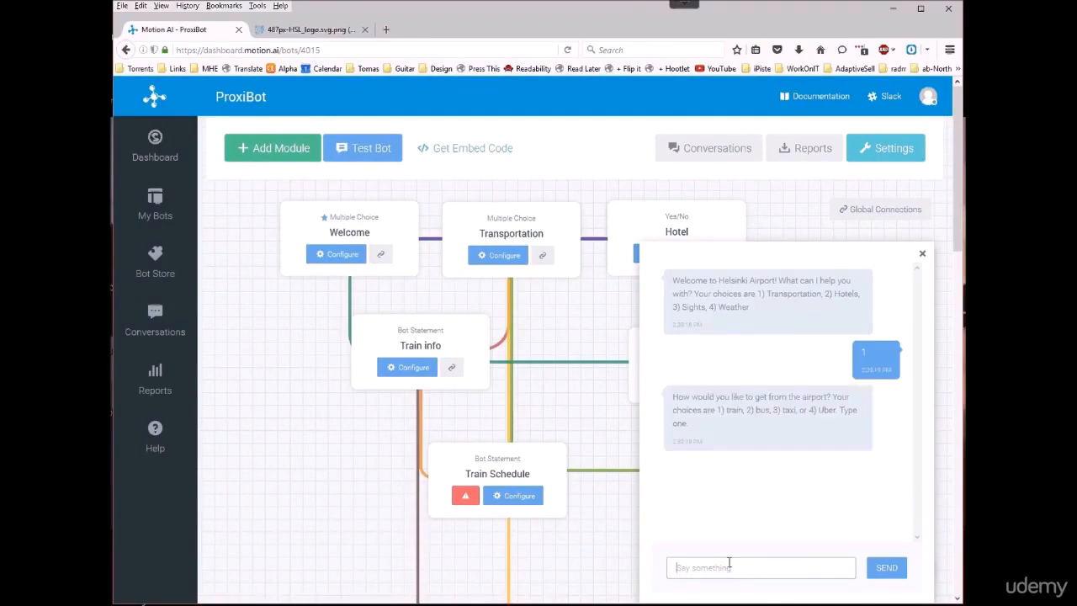
{"action": "type", "text": "1"}
{"action": "key", "text": "Return"}
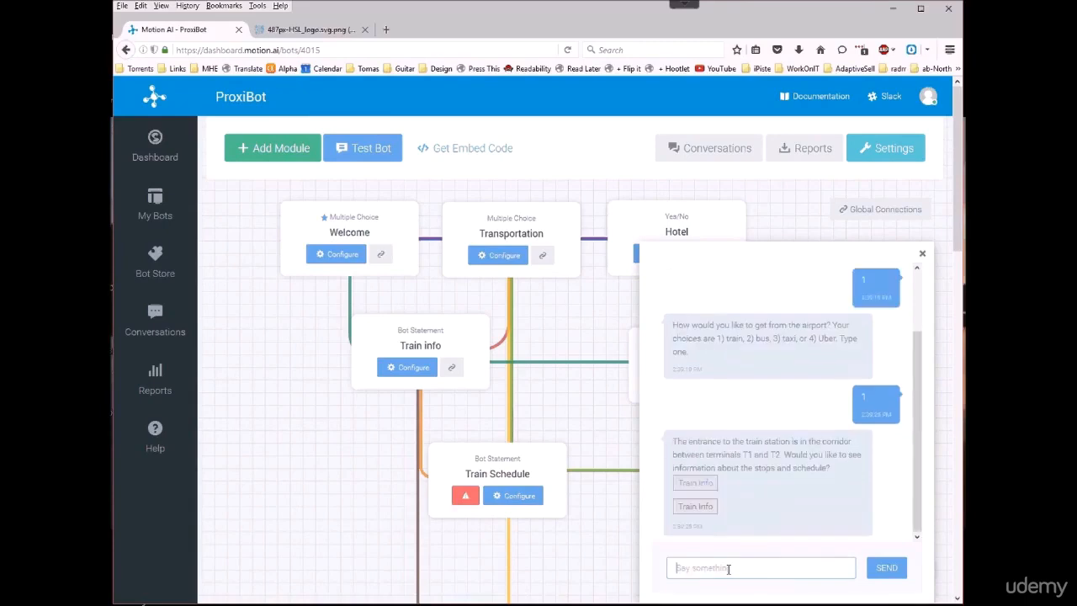
Step: Follow the first Train Info link in the bot's reply, view the Ring Rail Line map, and close the page and test chat
{"action": "left_click", "coordinate": [693, 485]}
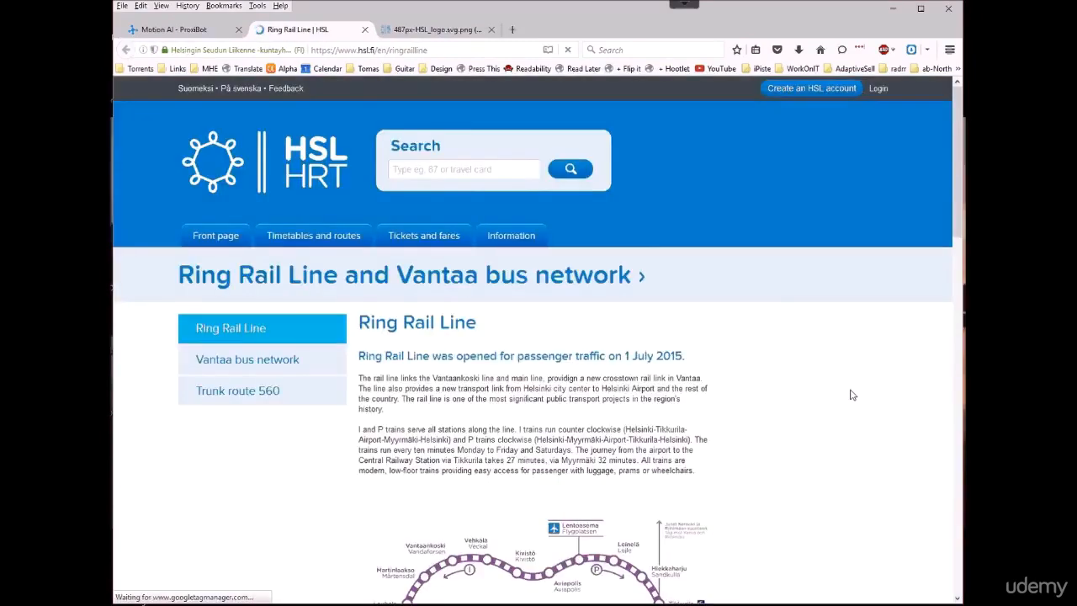
{"action": "left_click_drag", "start_coordinate": [959, 199], "coordinate": [925, 301]}
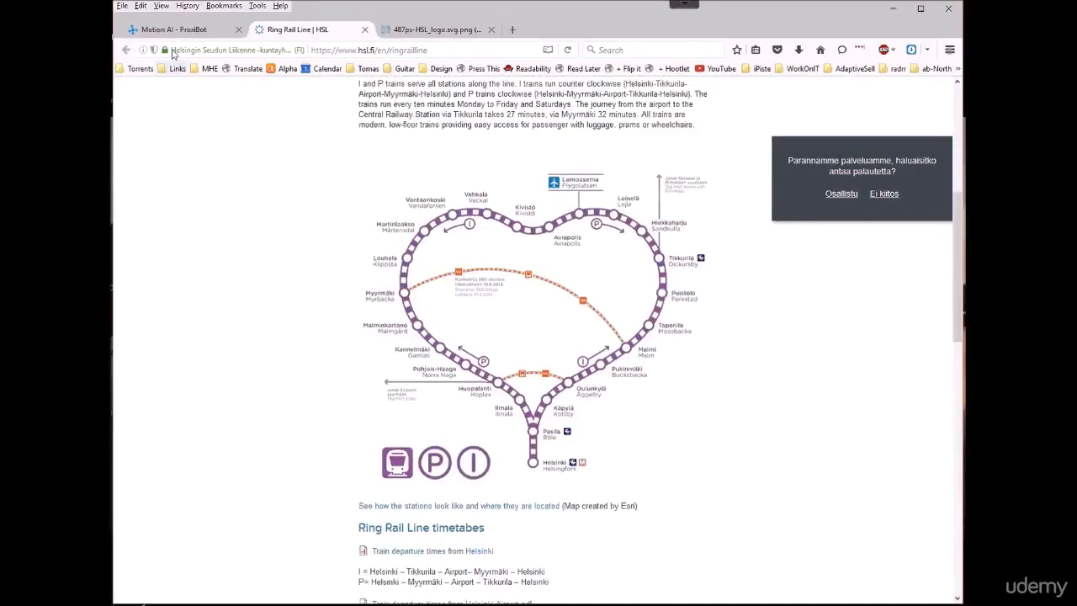
{"action": "left_click", "coordinate": [364, 29]}
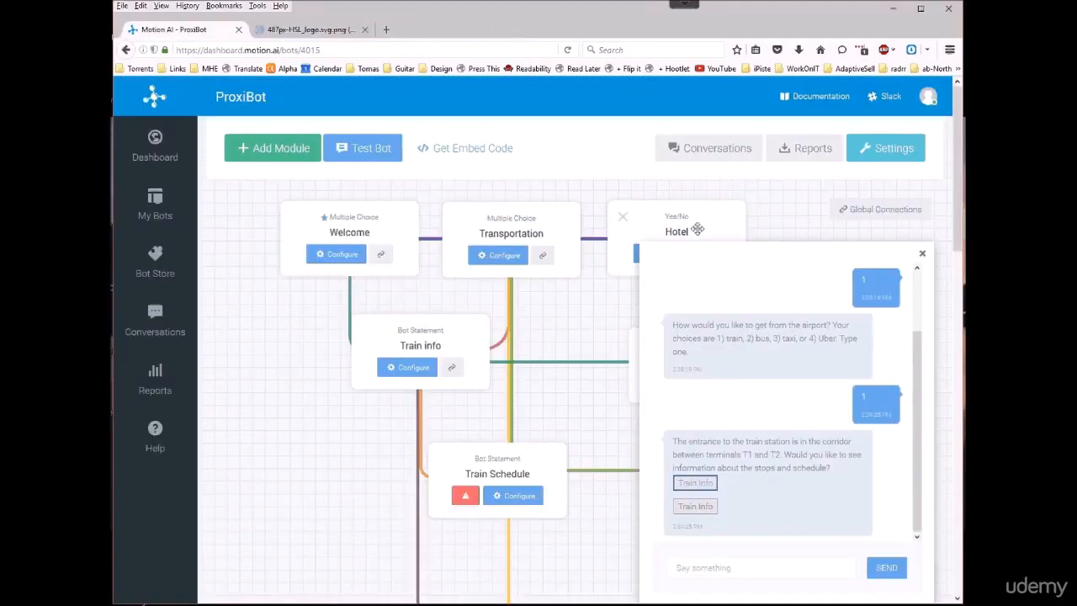
{"action": "left_click", "coordinate": [922, 254]}
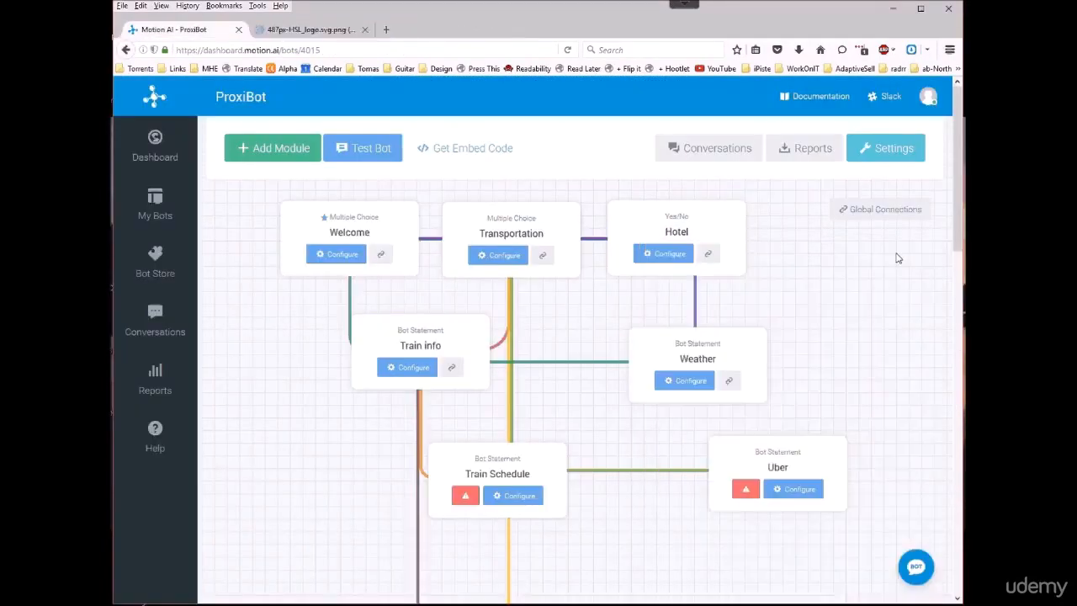
Step: Check which module the Transportation module's train connection leads to, and close the editor
{"action": "left_click", "coordinate": [497, 257]}
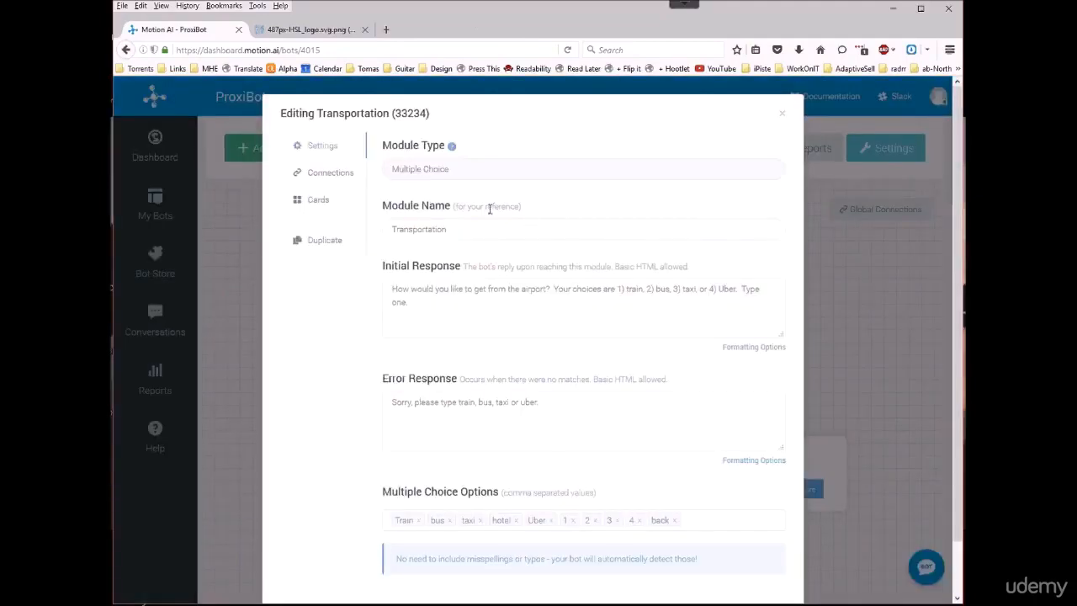
{"action": "left_click", "coordinate": [328, 172]}
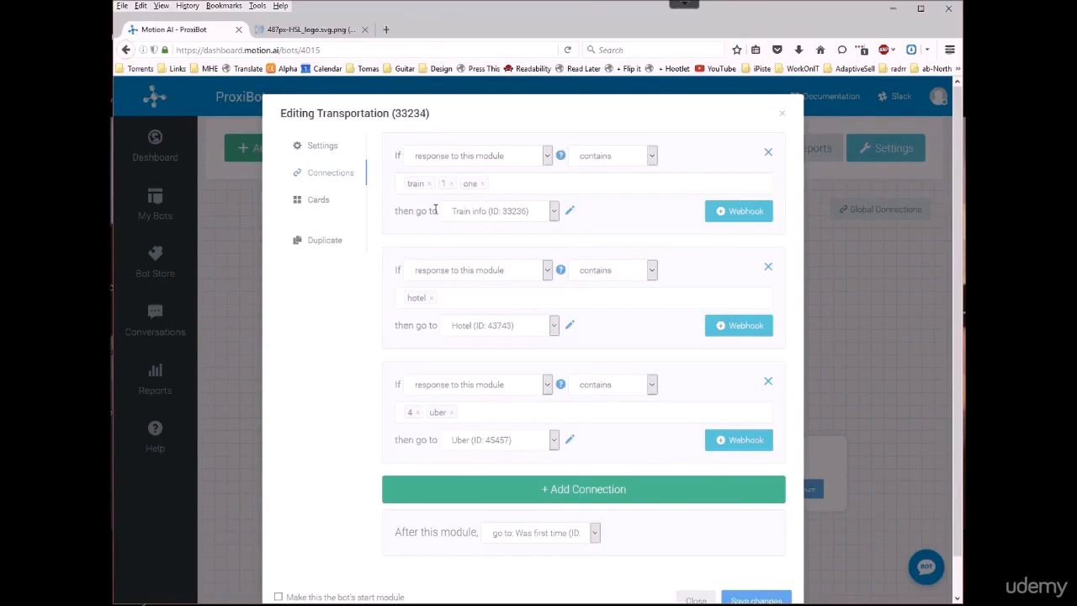
{"action": "left_click", "coordinate": [782, 113]}
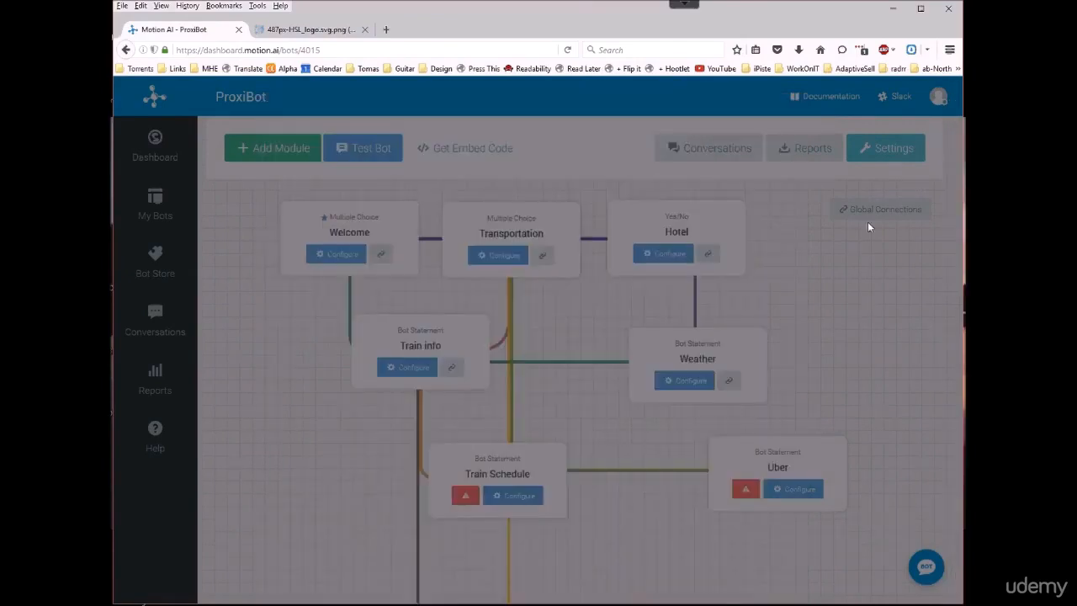
Step: Open the Train info module's configuration, enlarge the Initial Response box, and examine the HTML link with the Train Info button
{"action": "left_click", "coordinate": [407, 368]}
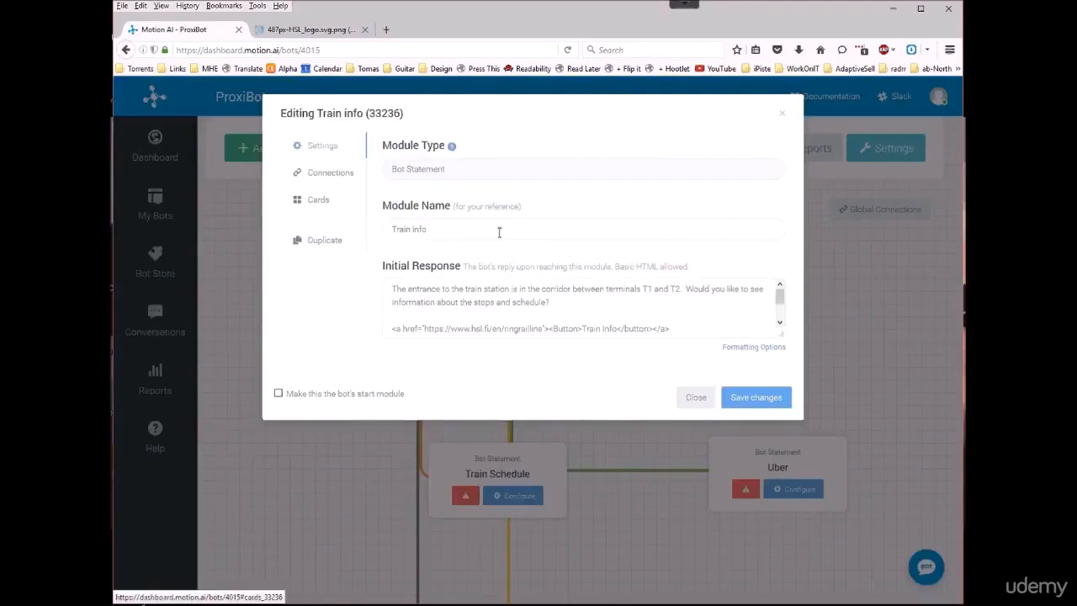
{"action": "left_click_drag", "start_coordinate": [779, 333], "coordinate": [772, 456]}
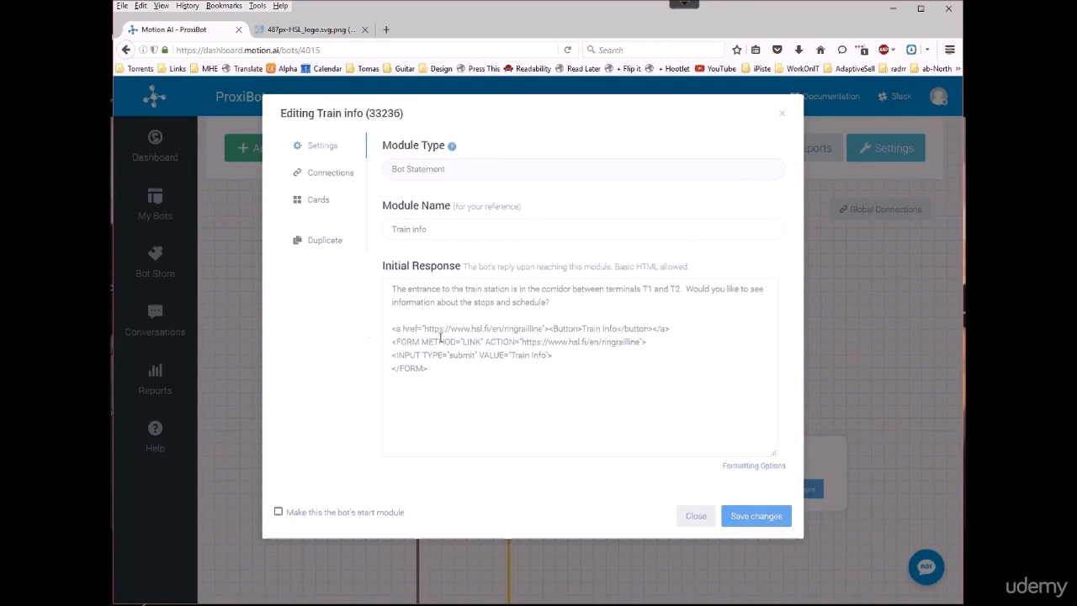
{"action": "left_click_drag", "start_coordinate": [682, 328], "coordinate": [390, 328]}
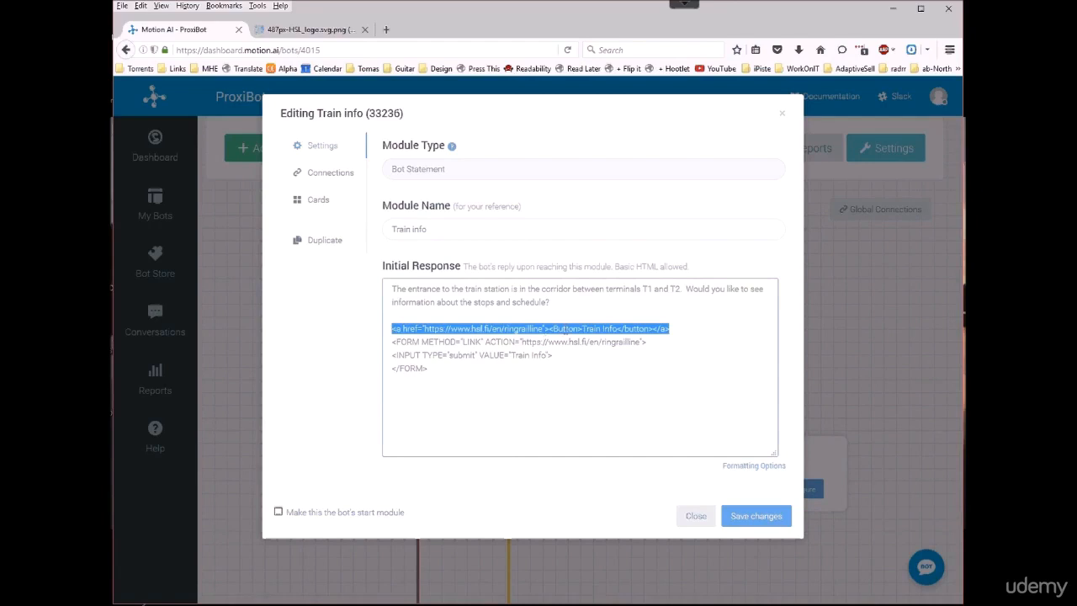
{"action": "left_click", "coordinate": [561, 328]}
{"action": "left_click_drag", "start_coordinate": [548, 328], "coordinate": [652, 328]}
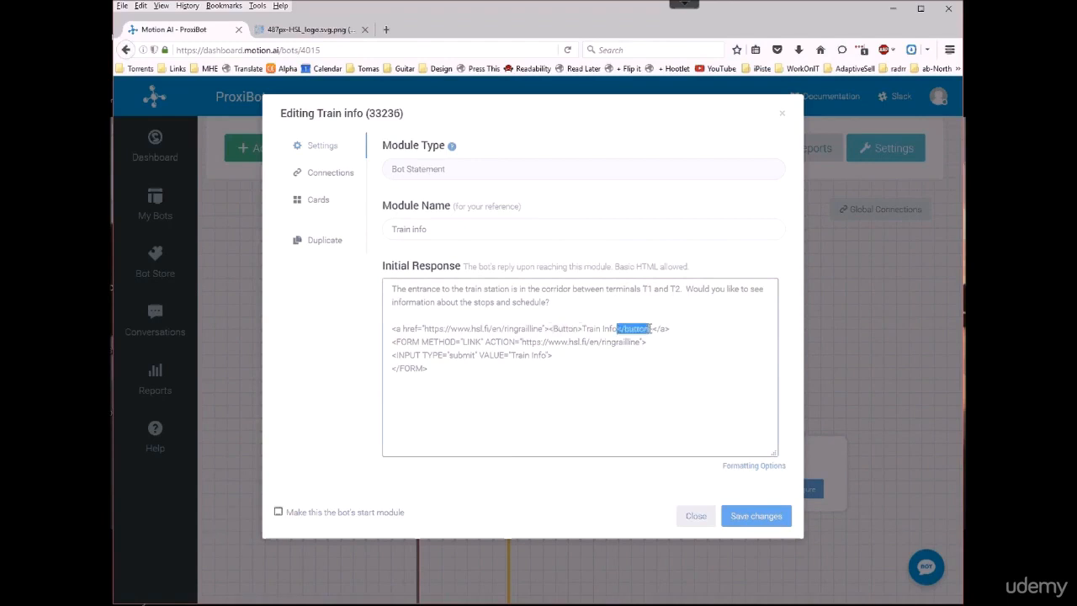
{"action": "left_click", "coordinate": [673, 329]}
{"action": "left_click_drag", "start_coordinate": [424, 329], "coordinate": [540, 331]}
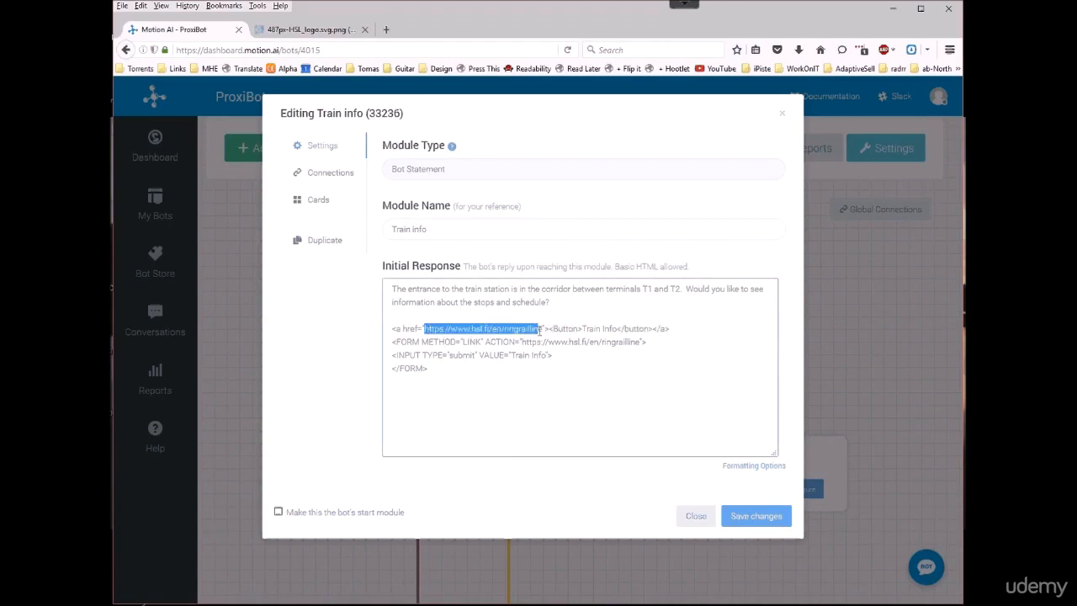
{"action": "left_click", "coordinate": [685, 327]}
{"action": "left_click_drag", "start_coordinate": [686, 327], "coordinate": [392, 329]}
Step: Examine the HTML form code that produces the second Train Info button in the Initial Response
{"action": "left_click", "coordinate": [435, 369]}
{"action": "left_click_drag", "start_coordinate": [435, 368], "coordinate": [379, 341]}
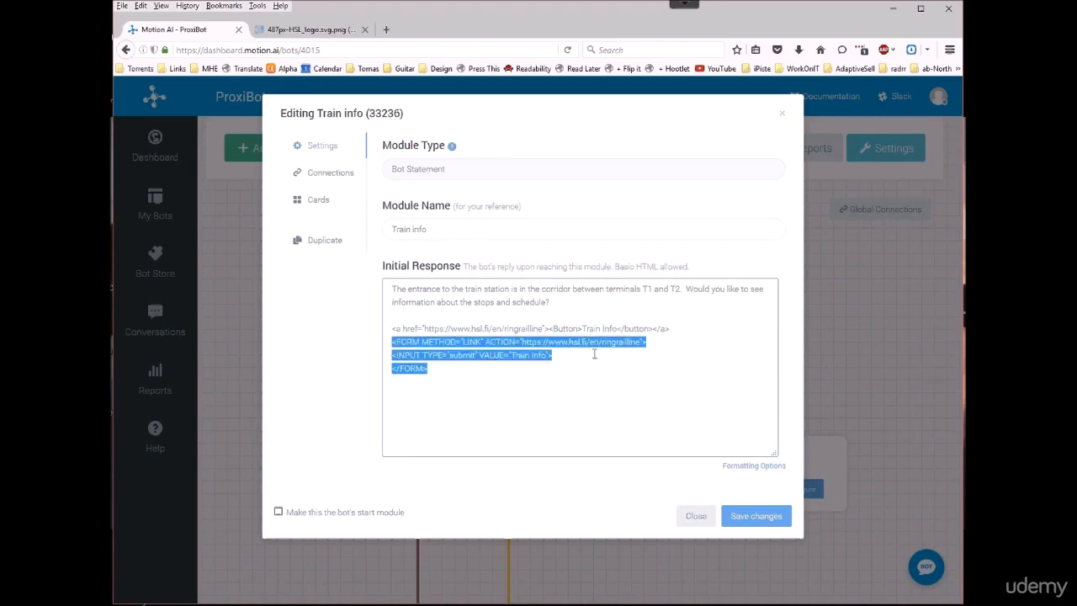
{"action": "left_click", "coordinate": [462, 373]}
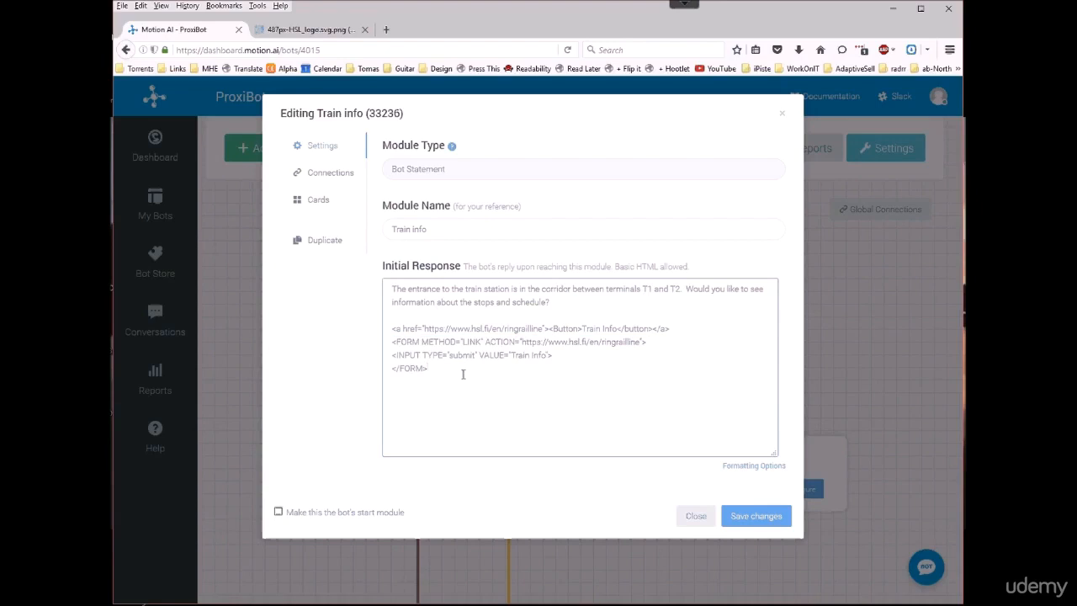
{"action": "key", "text": "alt+Tab"}
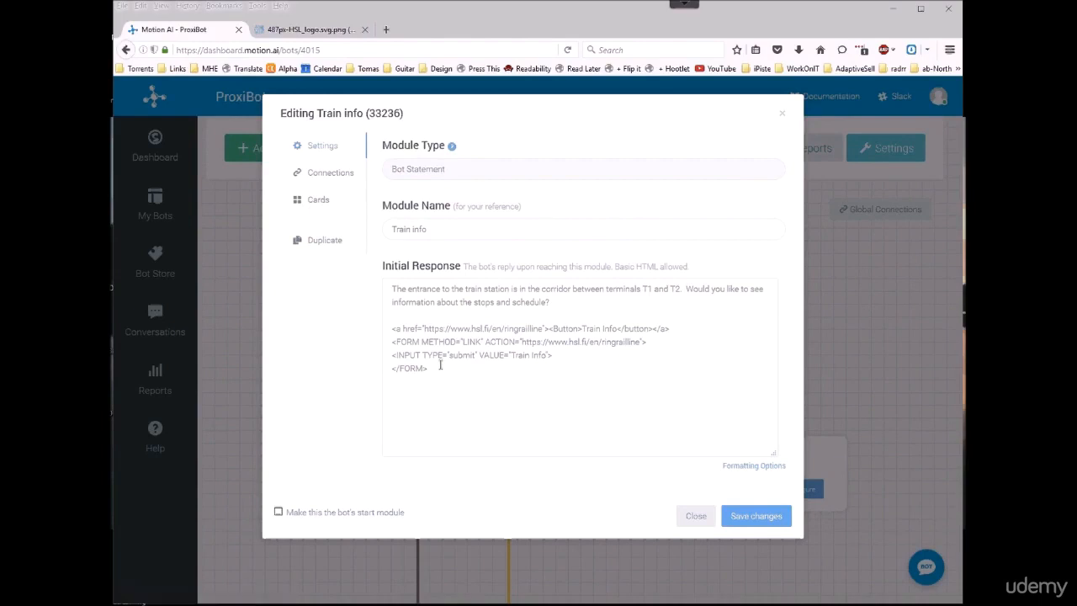
Step: Add a card to the Train info module, using the address of the open HSL logo PNG as its image URL
{"action": "left_click", "coordinate": [318, 202]}
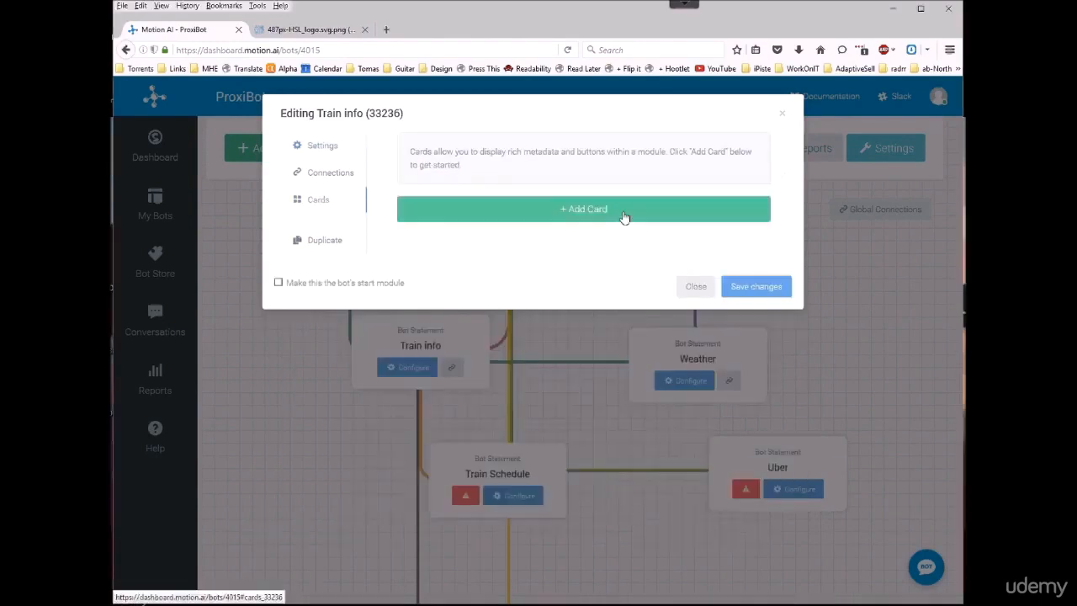
{"action": "left_click", "coordinate": [595, 215]}
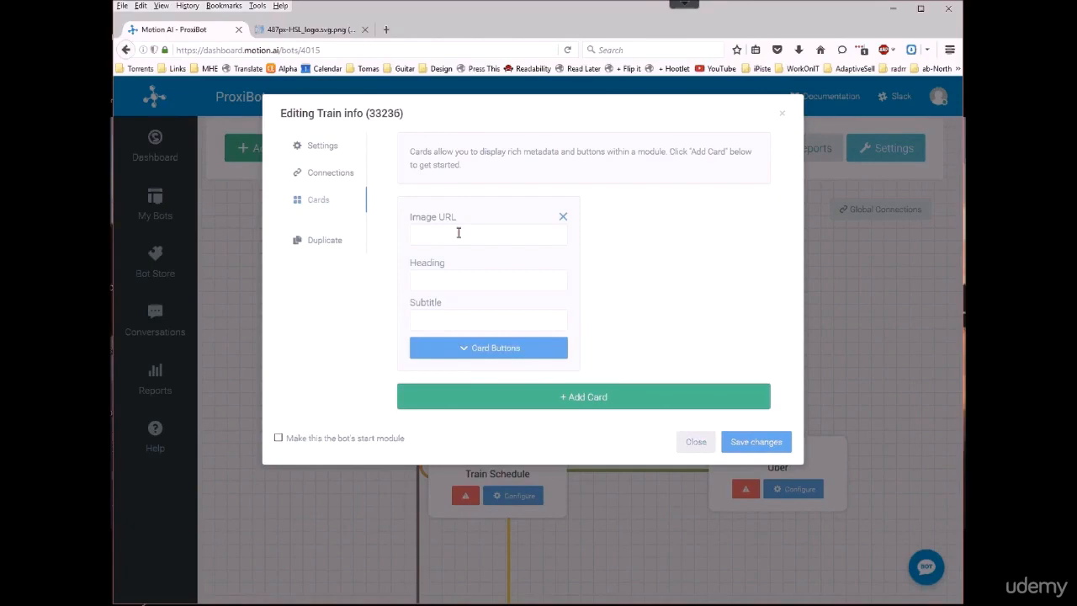
{"action": "left_click", "coordinate": [342, 32]}
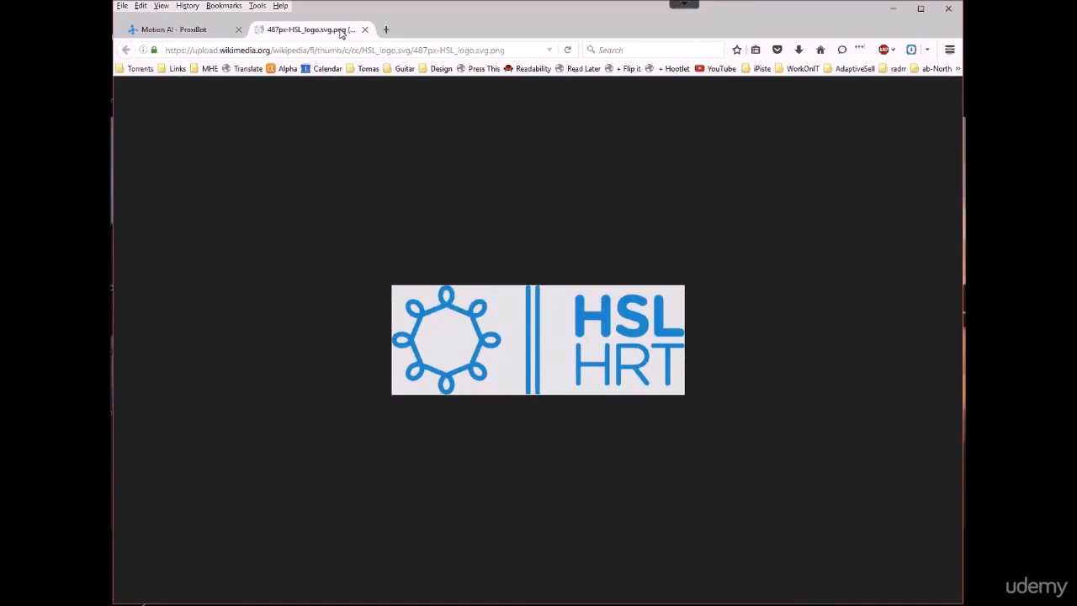
{"action": "right_click", "coordinate": [375, 50]}
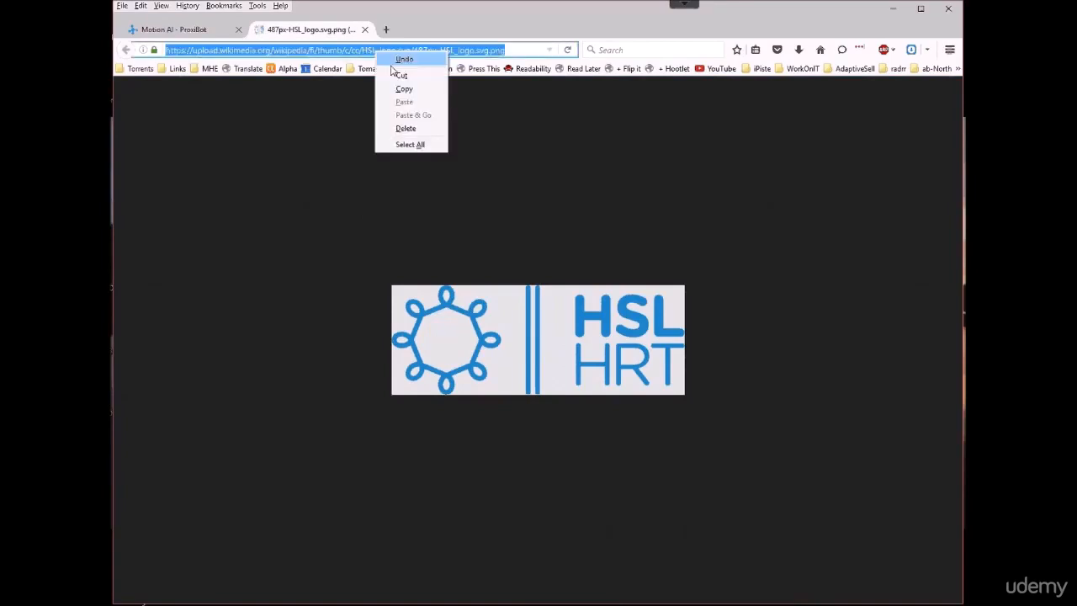
{"action": "left_click", "coordinate": [403, 89]}
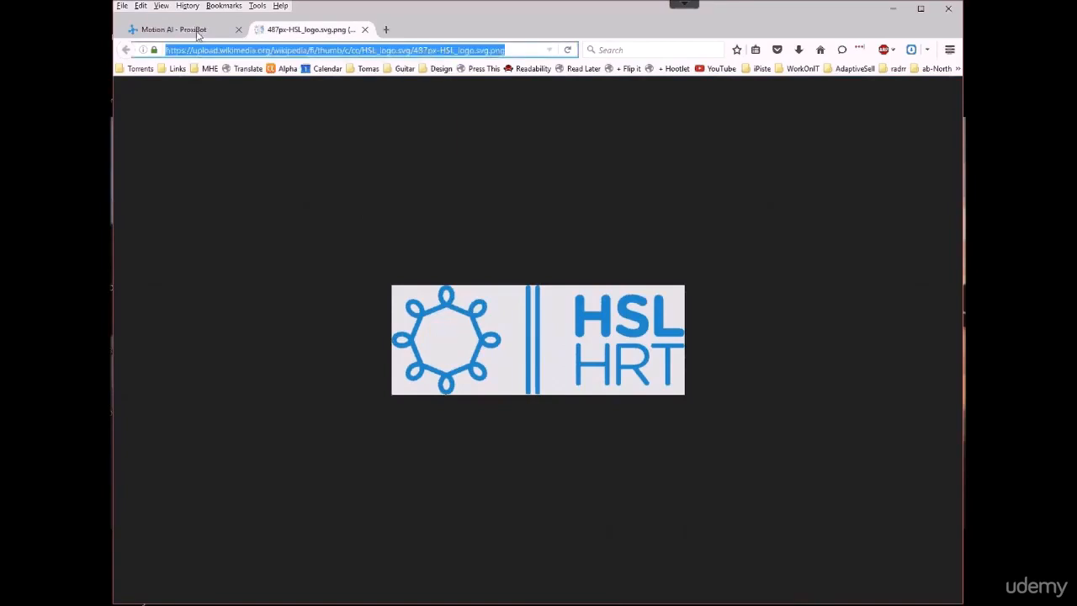
{"action": "left_click", "coordinate": [198, 32]}
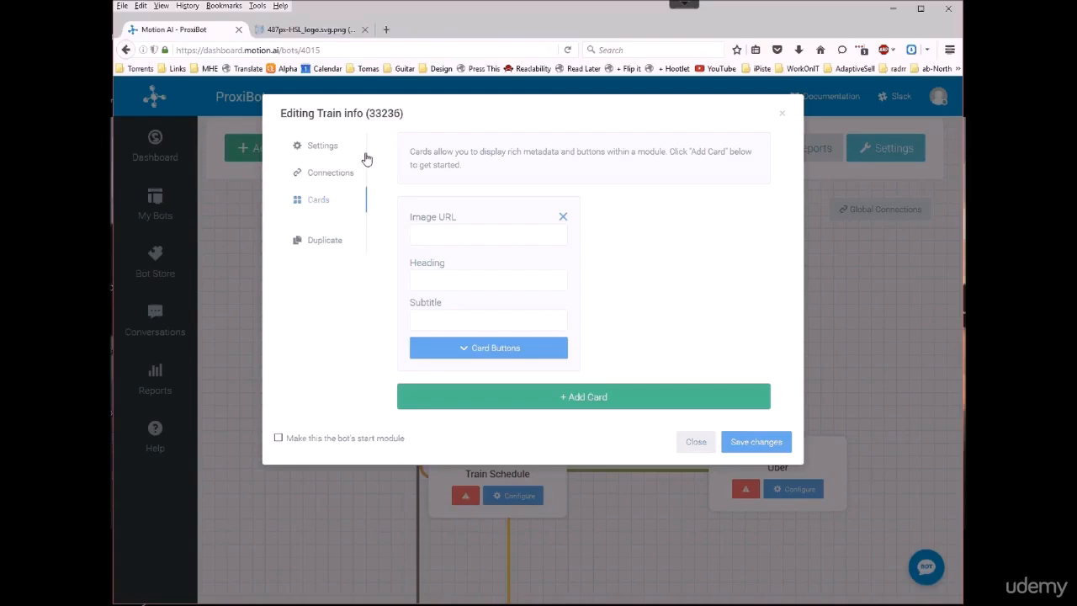
{"action": "right_click", "coordinate": [447, 235]}
{"action": "left_click", "coordinate": [476, 287]}
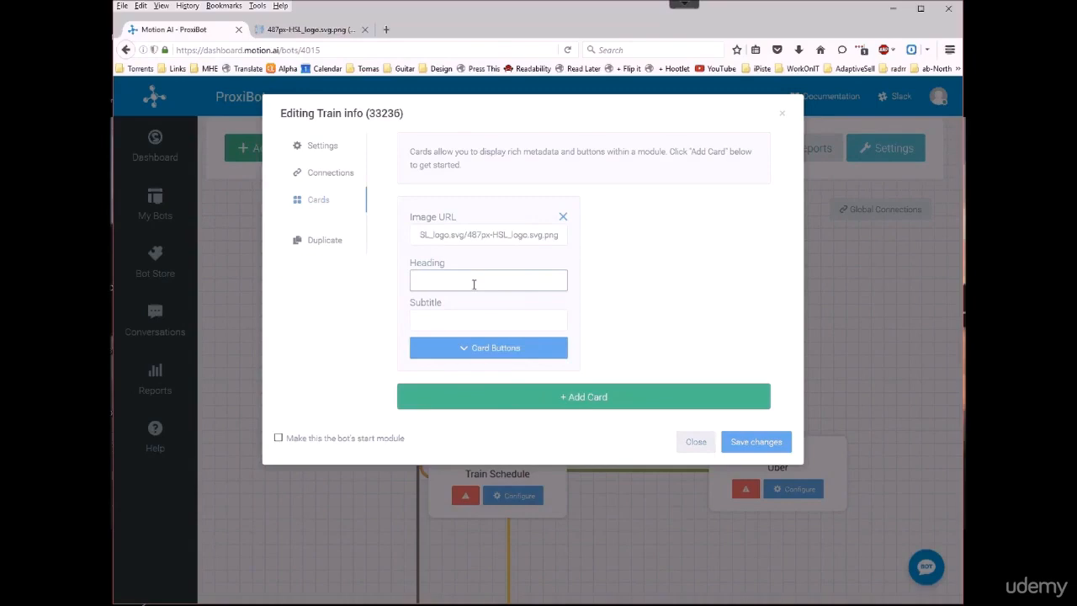
Step: Set the card's heading to "Train" and its subtitle to "Airport Train Information"
{"action": "type", "text": "Train"}
{"action": "left_click", "coordinate": [487, 320]}
{"action": "type", "text": "Airport"}
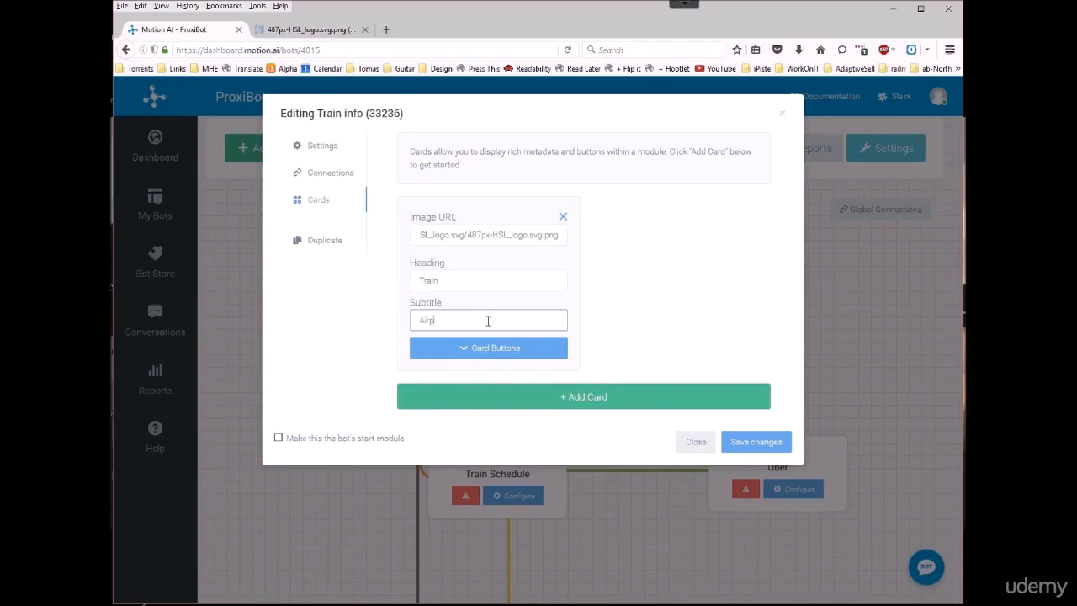
{"action": "type", "text": "Information"}
{"action": "double_click", "coordinate": [462, 322]}
{"action": "type", "text": "Train"}
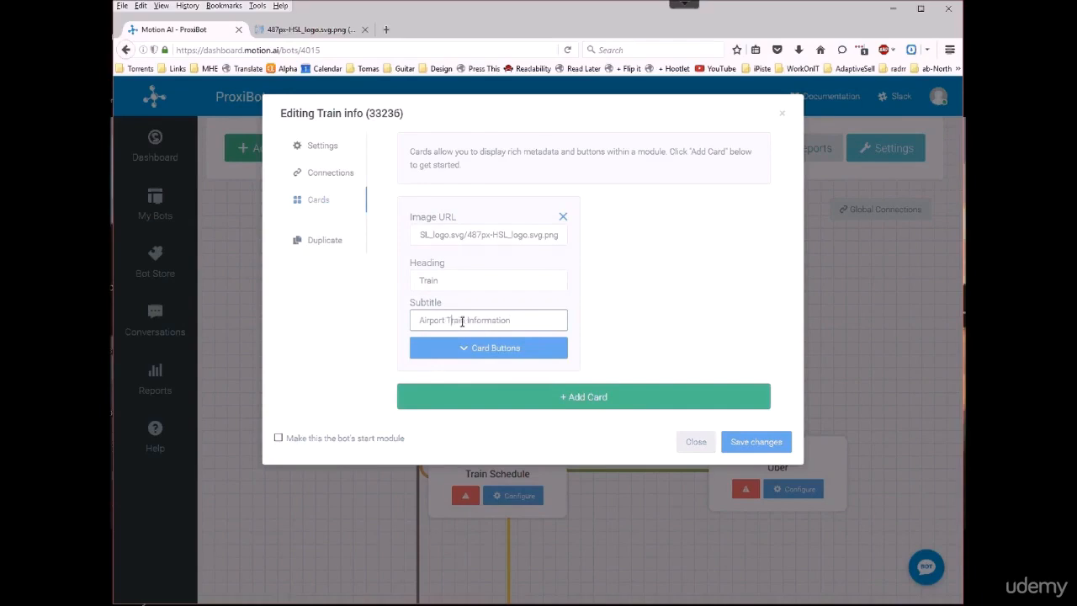
Step: Label the card's Button 1 "Train info" and set its selection action to Go to URL
{"action": "left_click", "coordinate": [512, 350]}
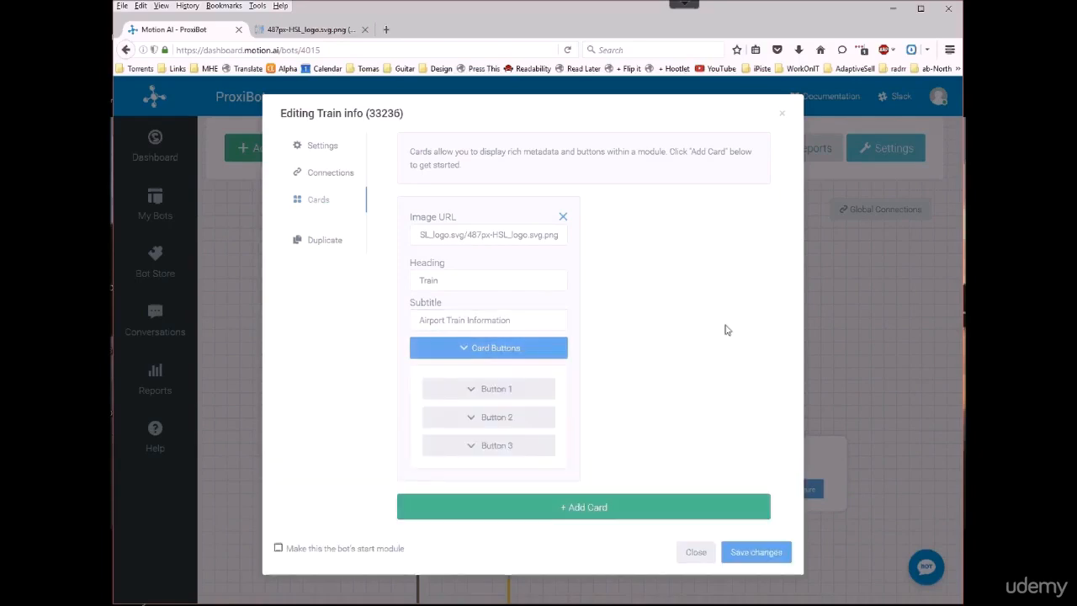
{"action": "left_click", "coordinate": [497, 389]}
{"action": "left_click", "coordinate": [484, 429]}
{"action": "type", "text": "Train Info"}
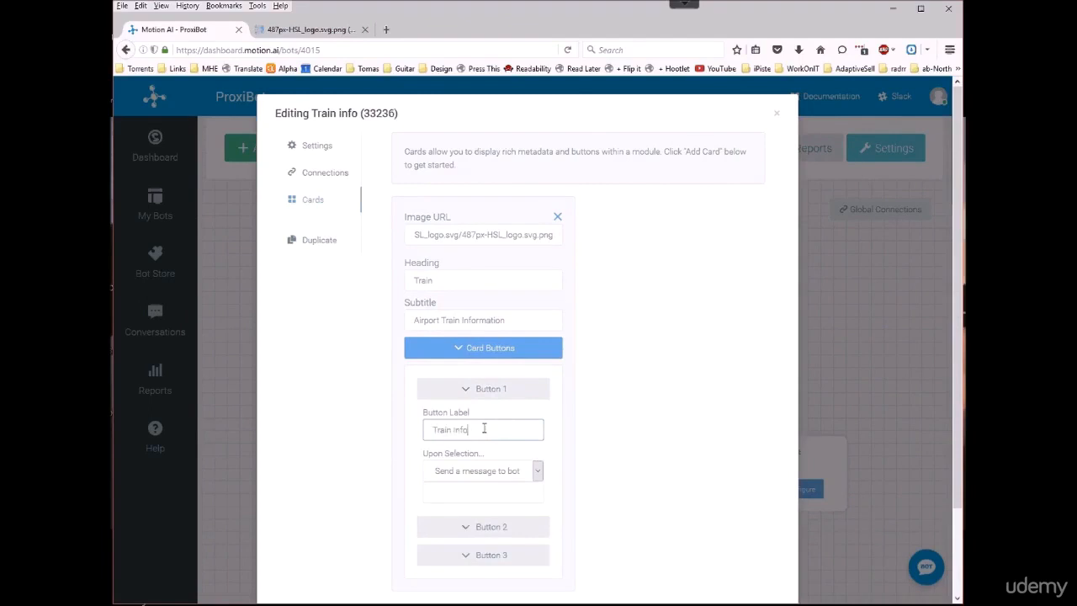
{"action": "left_click", "coordinate": [538, 471]}
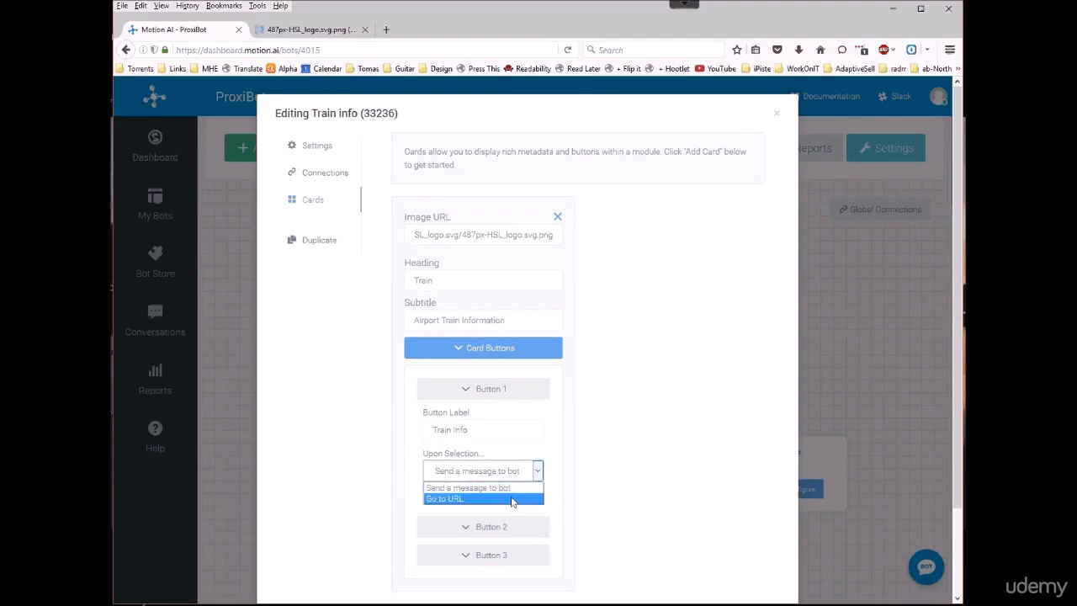
{"action": "left_click", "coordinate": [511, 498]}
Step: Search the web for "hsl airport train" in a new browser tab
{"action": "left_click", "coordinate": [386, 29]}
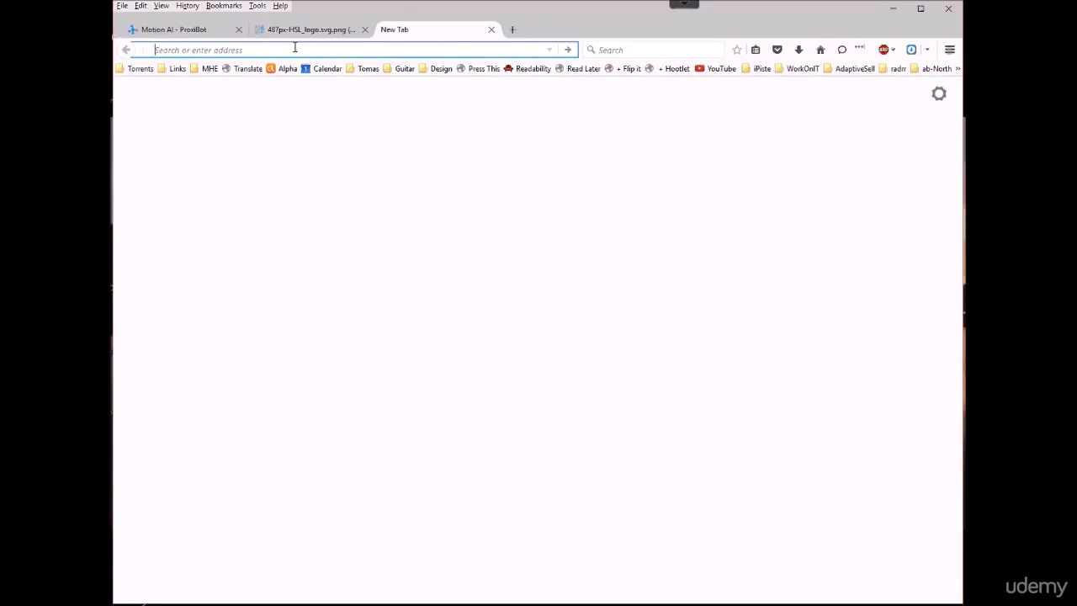
{"action": "type", "text": "hsl"}
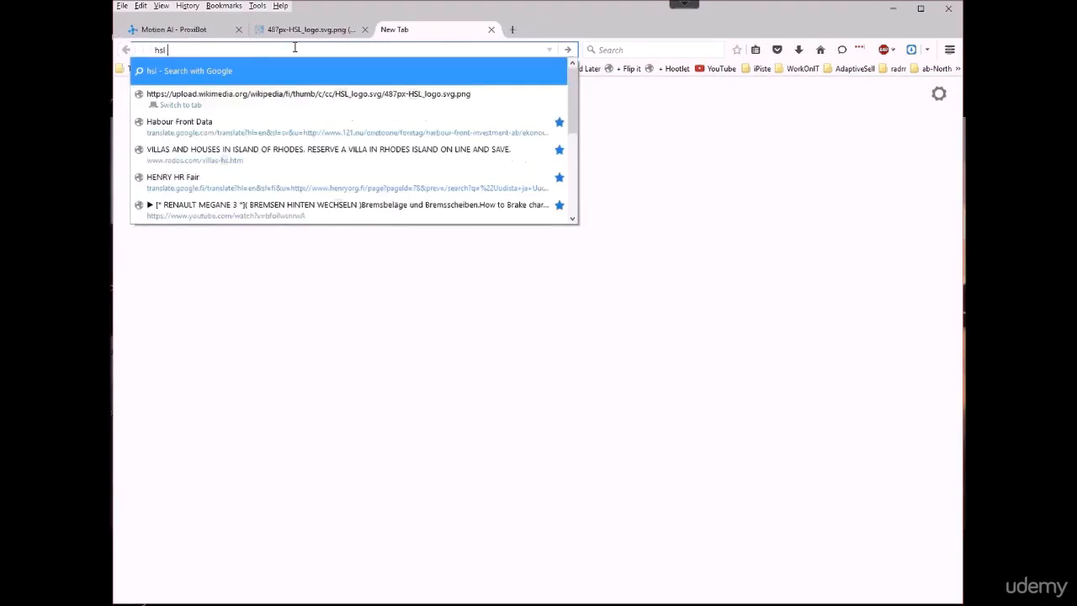
{"action": "type", "text": " airport train"}
{"action": "key", "text": "Return"}
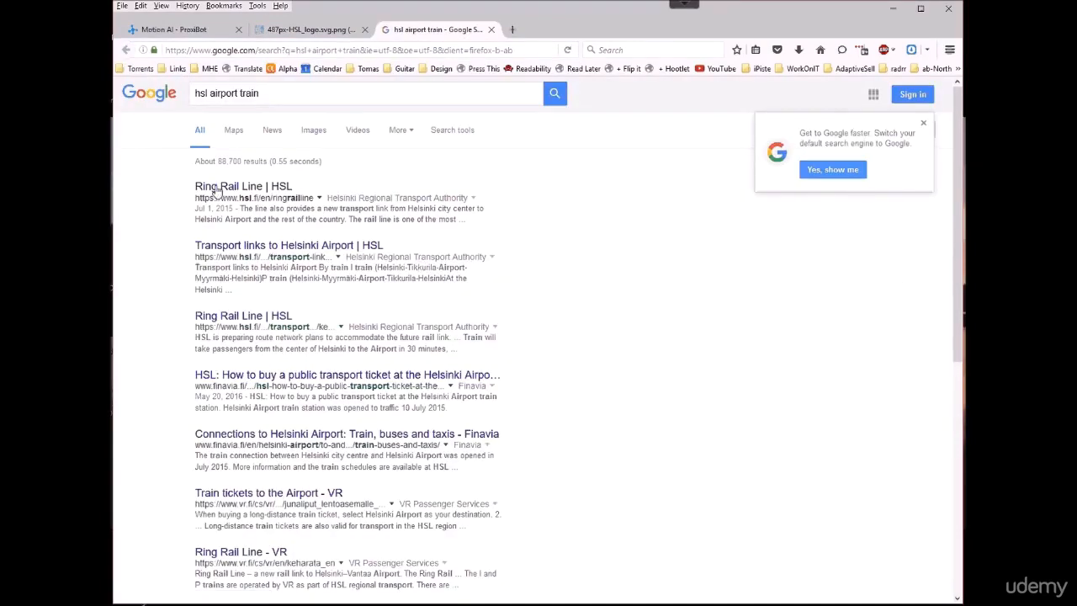
Step: Open HSL's first Ring Rail Line search result and use its page address as the URL for the card's Button 1
{"action": "left_click", "coordinate": [216, 186]}
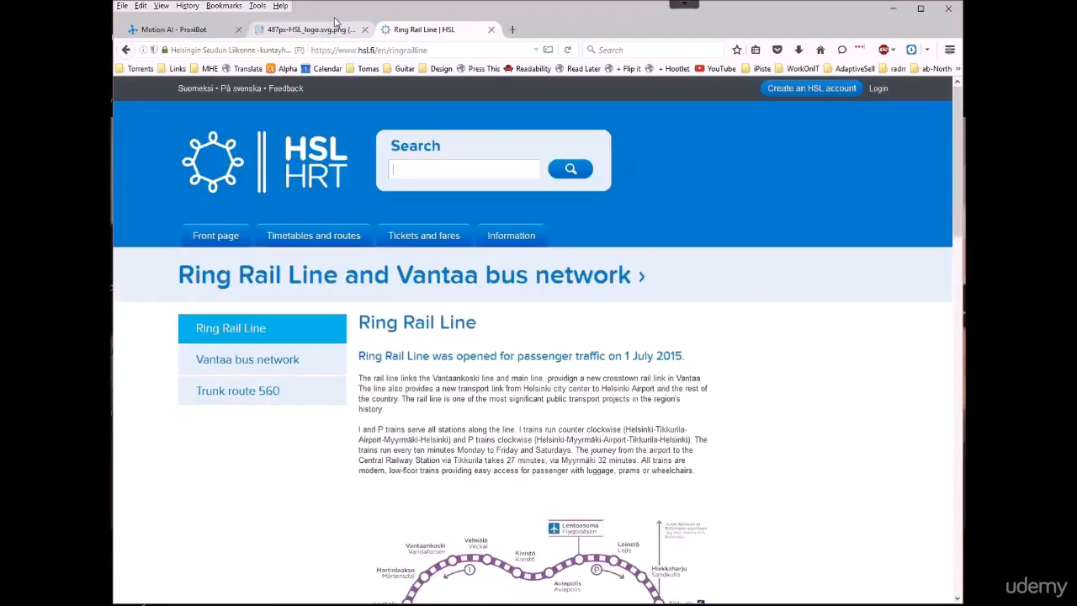
{"action": "left_click", "coordinate": [382, 49]}
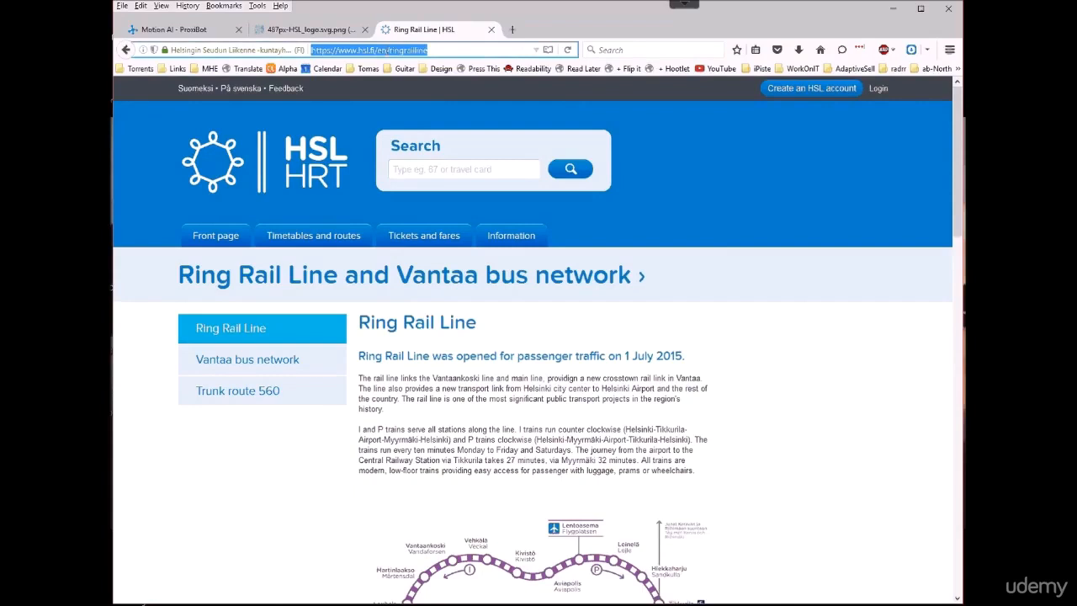
{"action": "right_click", "coordinate": [389, 50]}
{"action": "left_click", "coordinate": [412, 84]}
{"action": "left_click", "coordinate": [177, 30]}
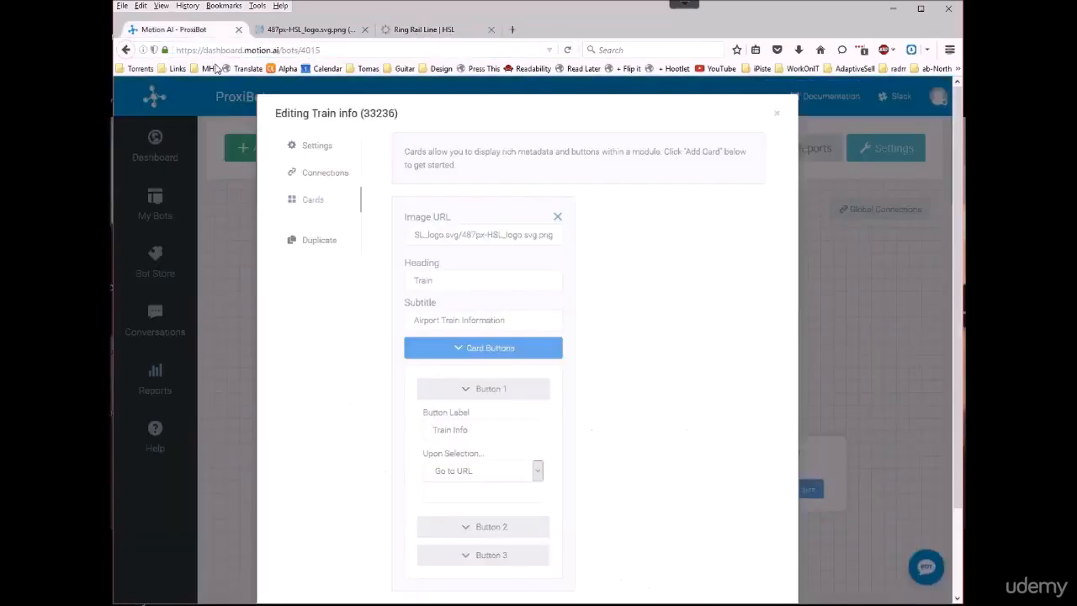
{"action": "right_click", "coordinate": [464, 493]}
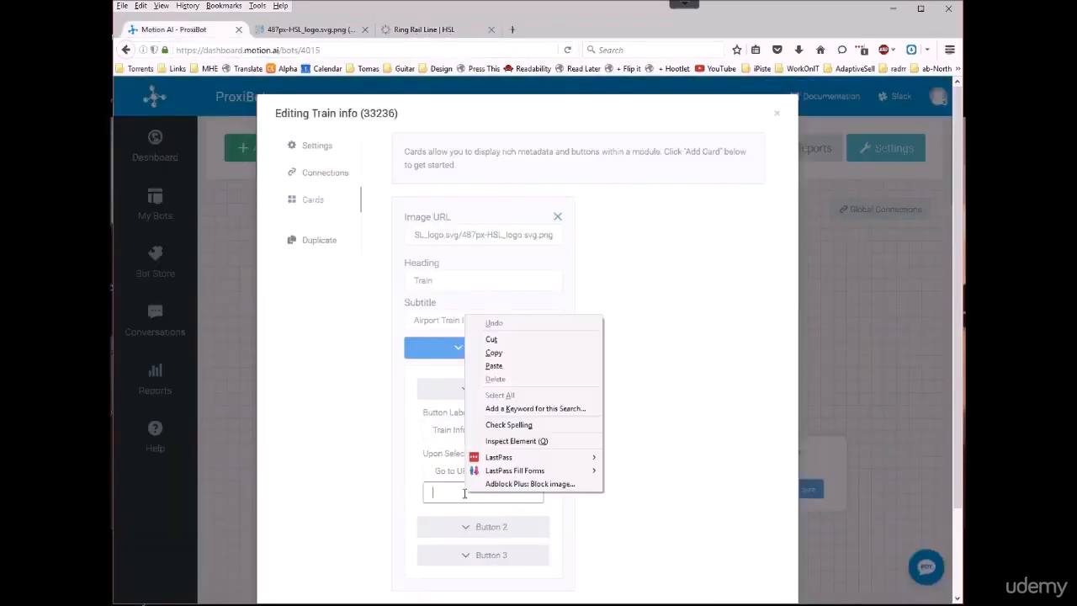
{"action": "left_click", "coordinate": [513, 365]}
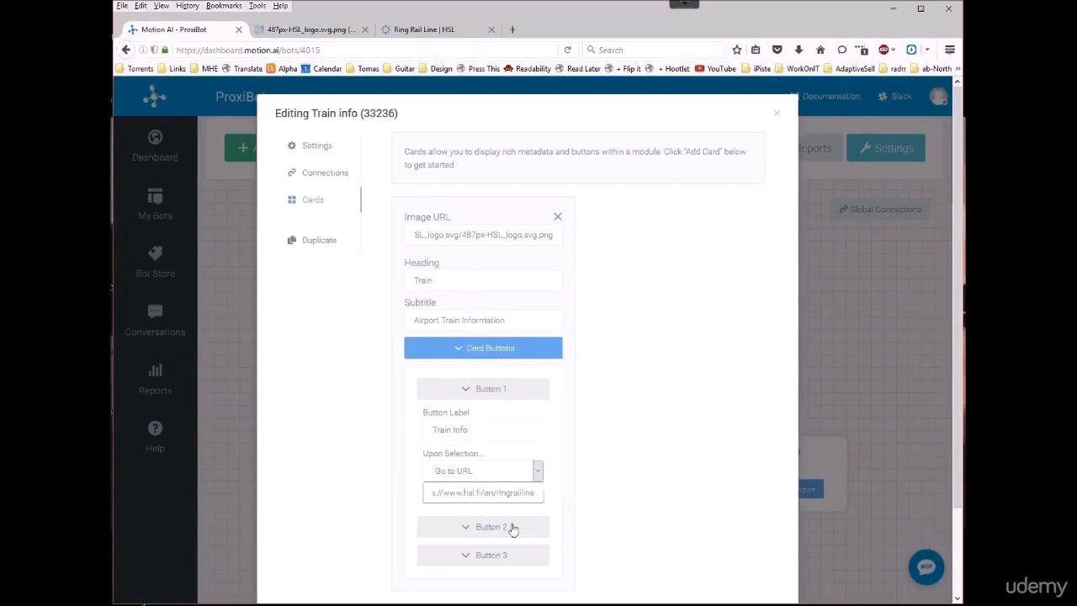
Step: Label the card's Button 2 "Back", have it send the message "back" to the bot, and save the module
{"action": "left_click", "coordinate": [512, 528]}
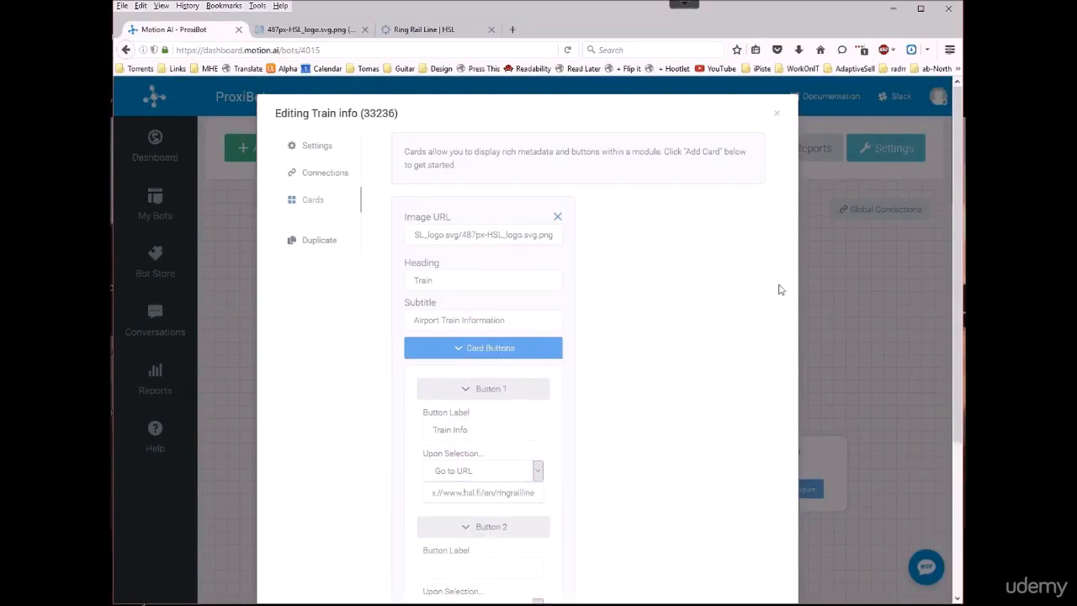
{"action": "scroll", "coordinate": [699, 430], "scroll_direction": "down", "scroll_amount": 2}
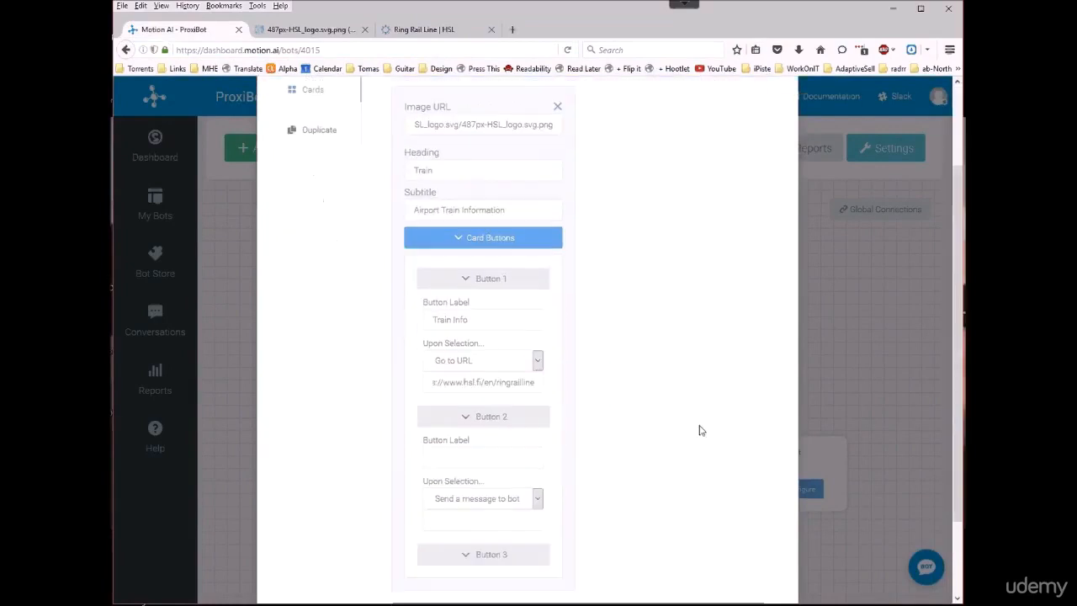
{"action": "left_click", "coordinate": [443, 457]}
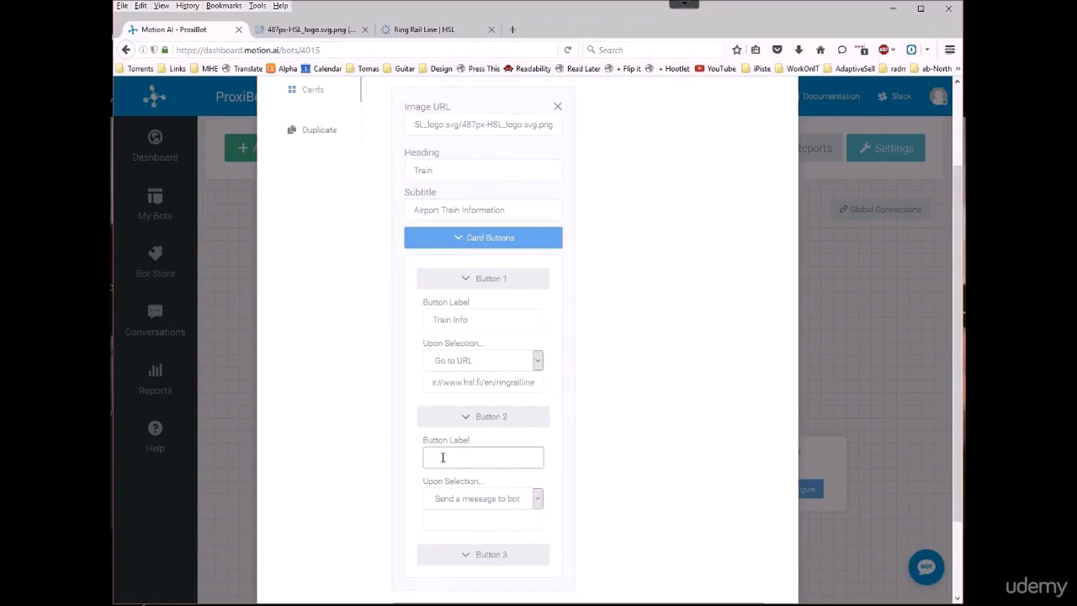
{"action": "type", "text": "Back"}
{"action": "left_click", "coordinate": [539, 501]}
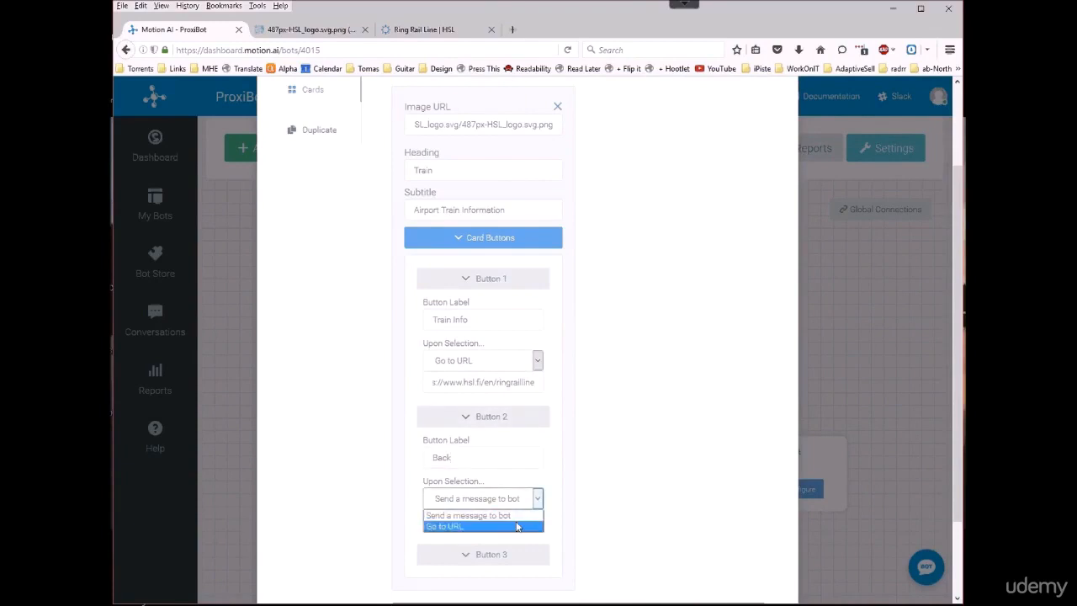
{"action": "left_click", "coordinate": [521, 516]}
{"action": "left_click", "coordinate": [500, 521]}
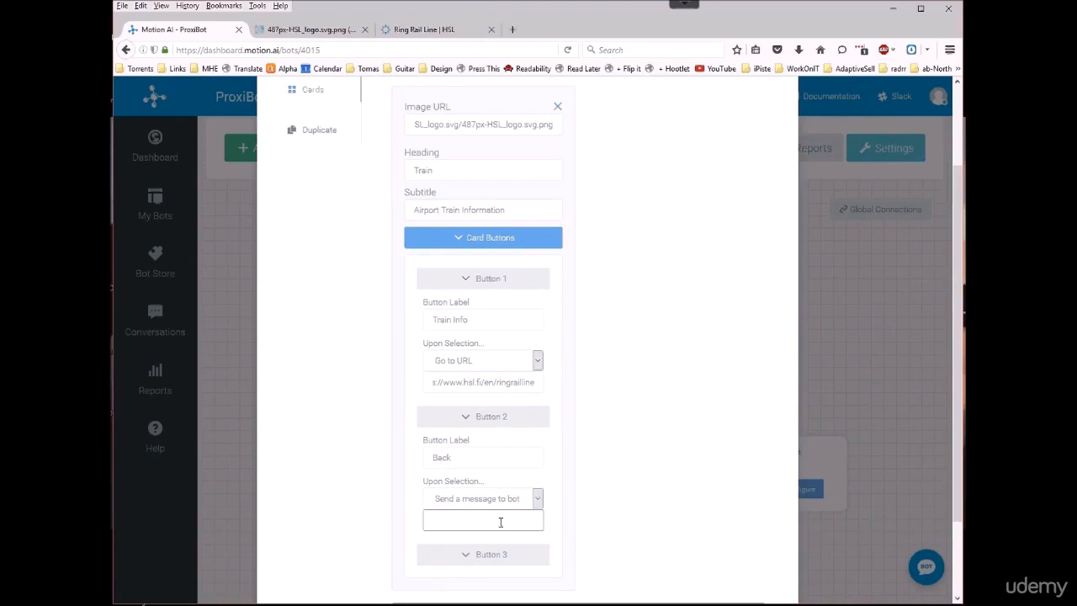
{"action": "type", "text": "back"}
{"action": "left_click_drag", "start_coordinate": [957, 414], "coordinate": [949, 494]}
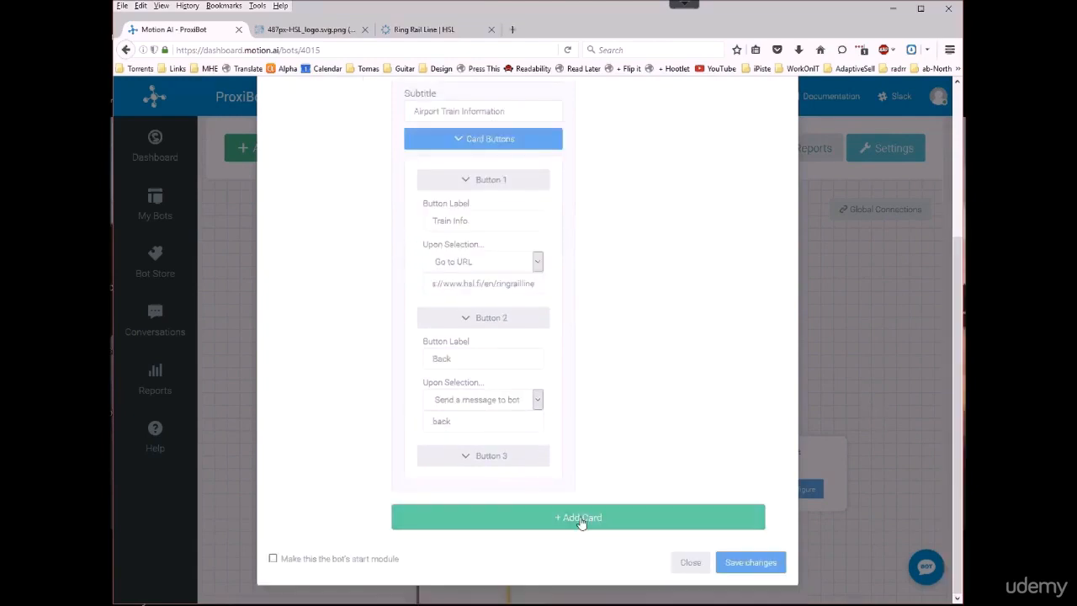
{"action": "left_click", "coordinate": [735, 564]}
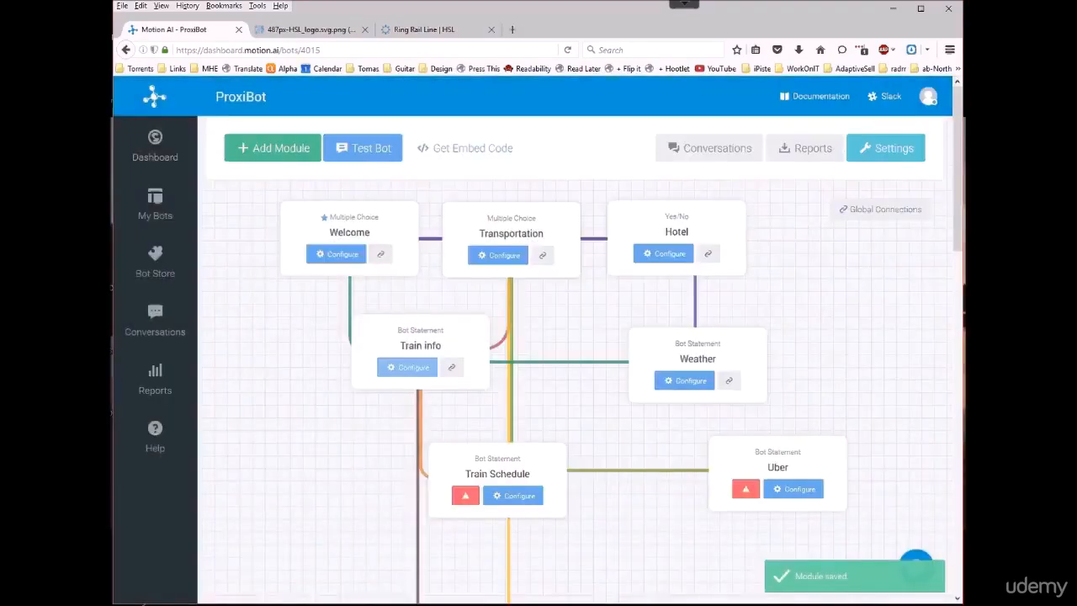
Step: Add a connection to the Train info module that goes to Train info when the response contains "back", and save it
{"action": "left_click", "coordinate": [408, 370]}
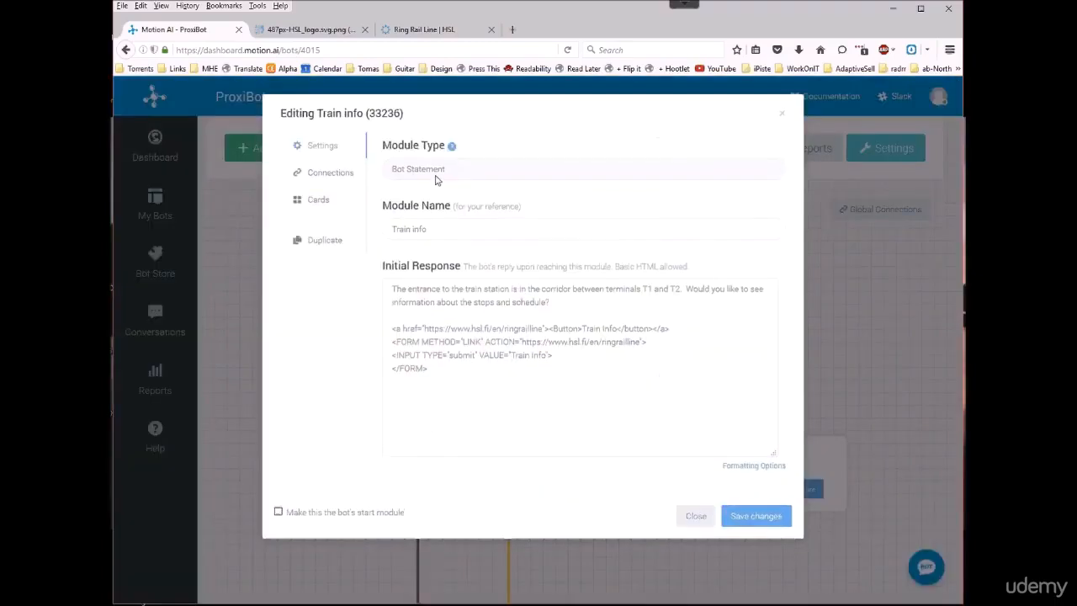
{"action": "left_click", "coordinate": [317, 171]}
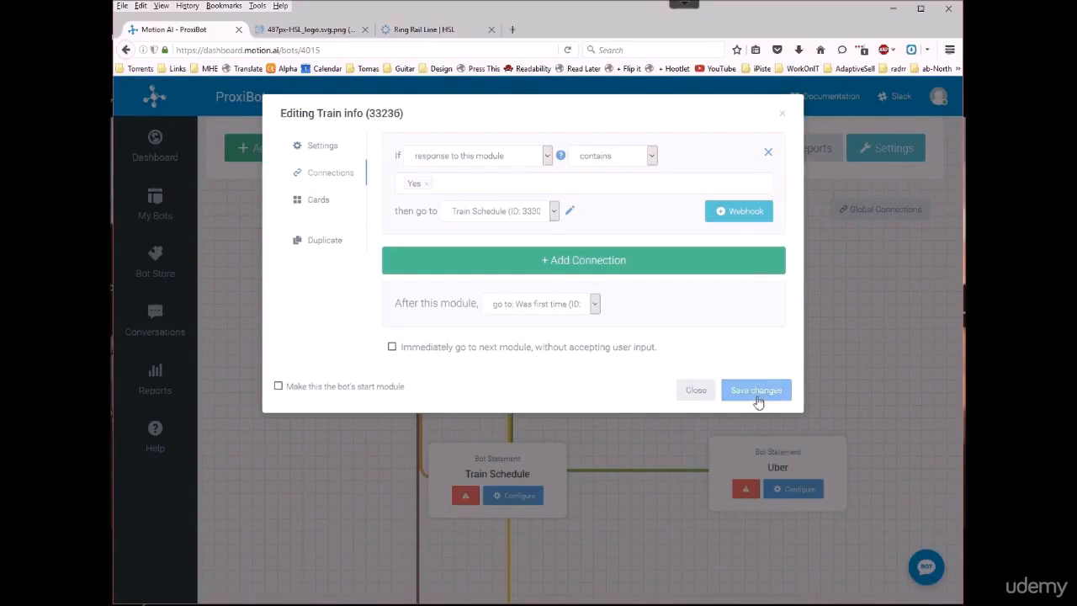
{"action": "left_click", "coordinate": [715, 263]}
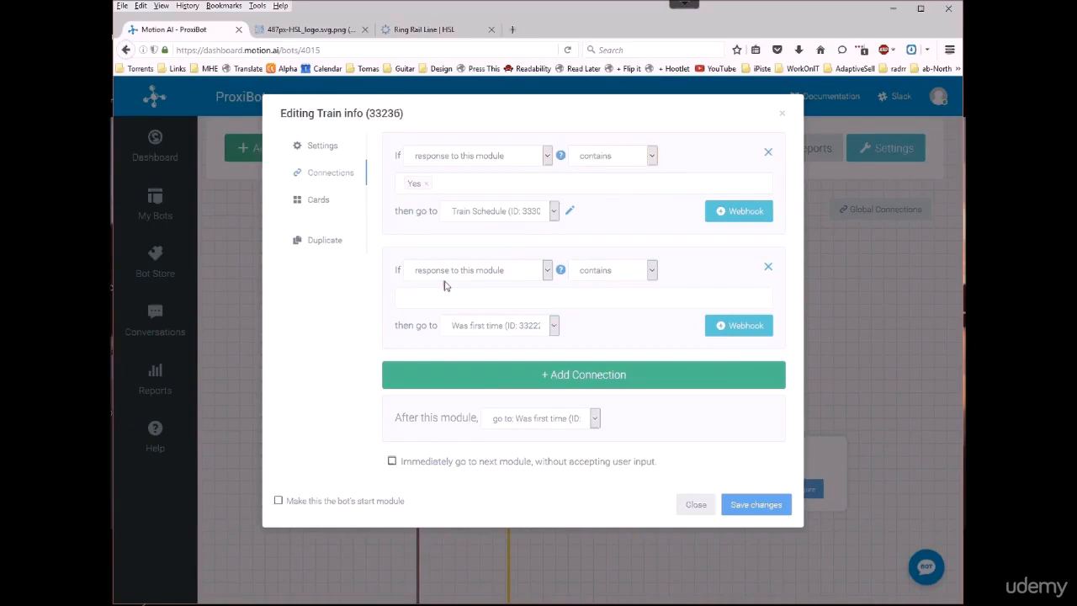
{"action": "left_click", "coordinate": [470, 295]}
{"action": "type", "text": "back"}
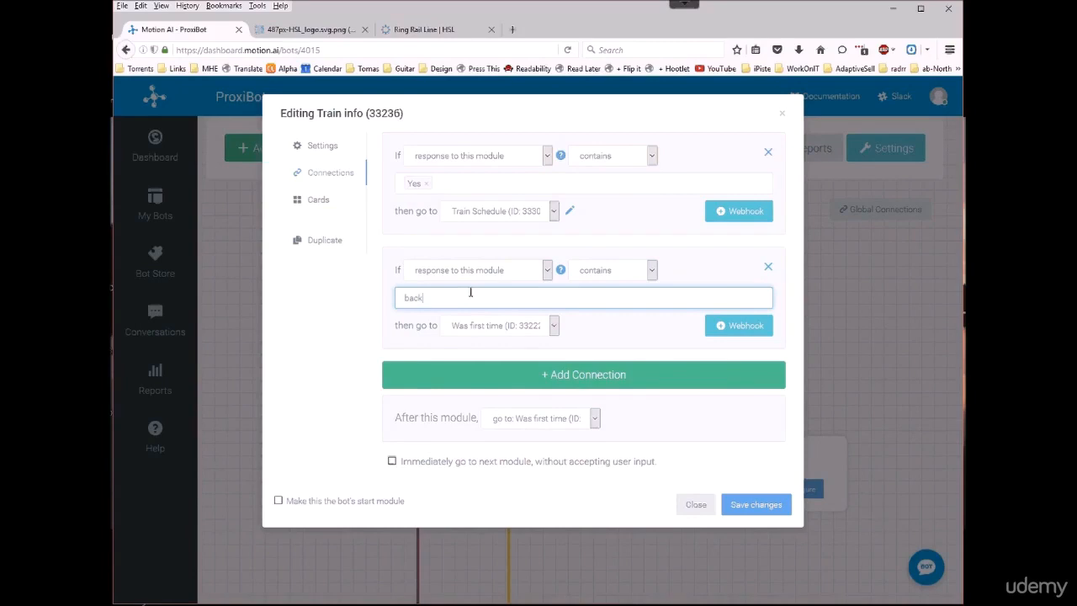
{"action": "left_click", "coordinate": [554, 327]}
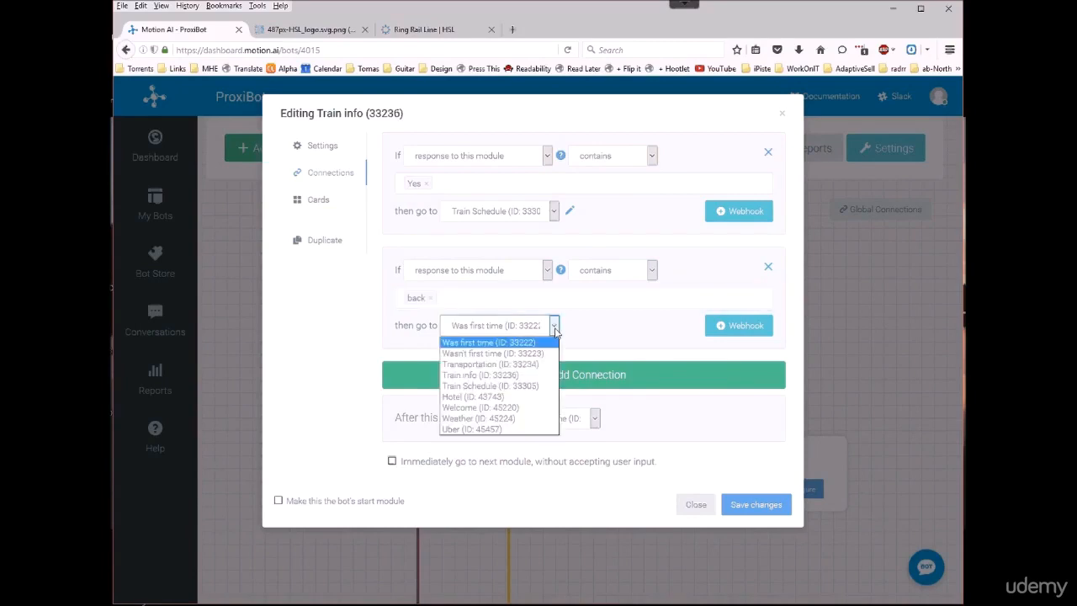
{"action": "left_click", "coordinate": [527, 407]}
{"action": "left_click", "coordinate": [555, 333]}
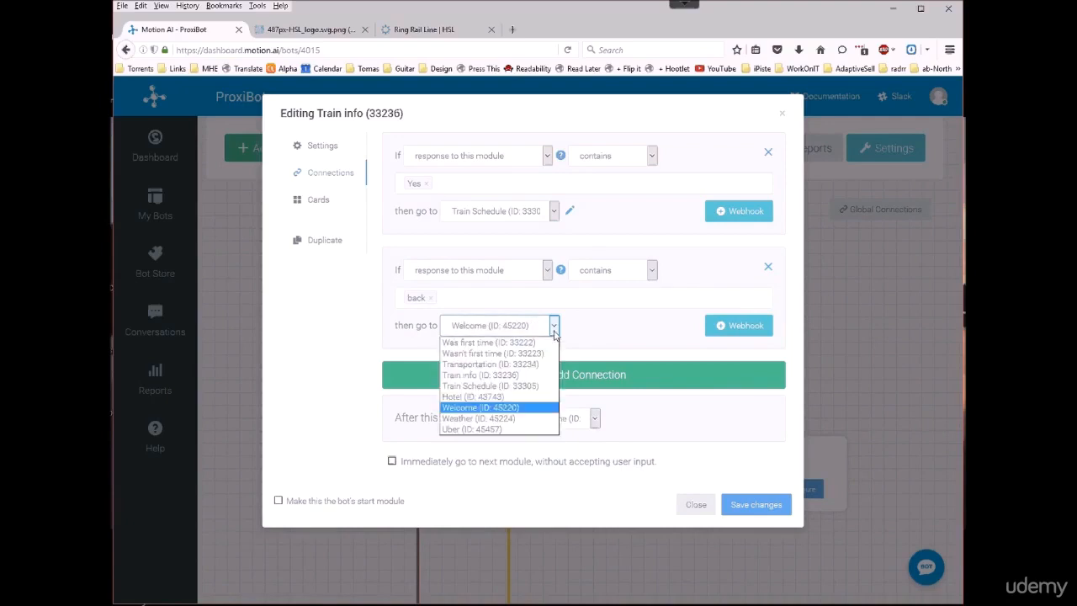
{"action": "left_click", "coordinate": [540, 376]}
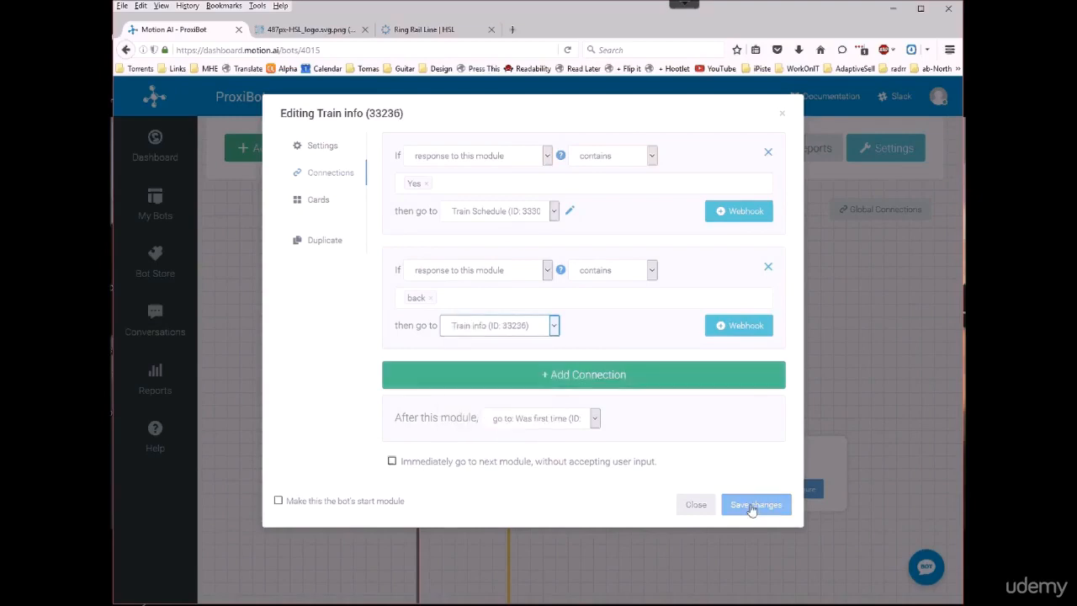
{"action": "left_click", "coordinate": [752, 508]}
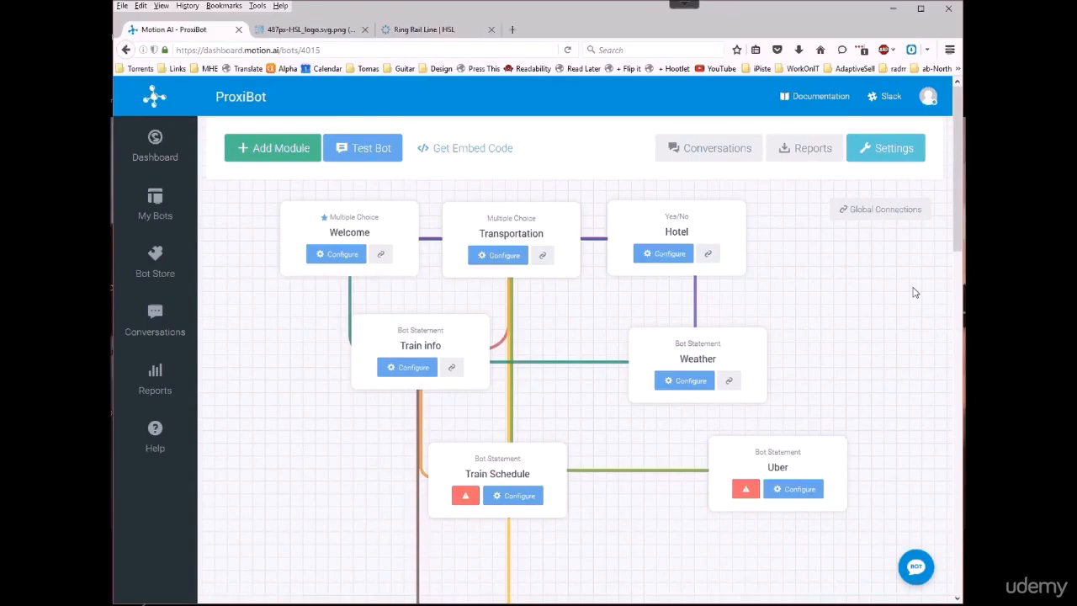
Step: Test the bot by answering 1 twice and following the card's Train info link, then return and close the test chat
{"action": "left_click", "coordinate": [358, 149]}
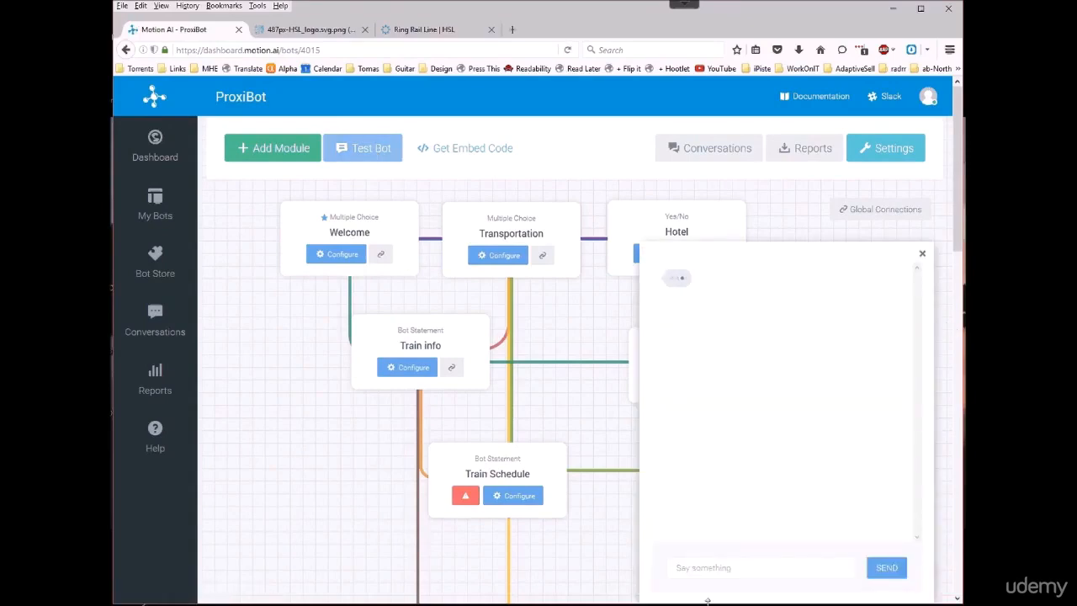
{"action": "left_click", "coordinate": [736, 566]}
{"action": "type", "text": "1"}
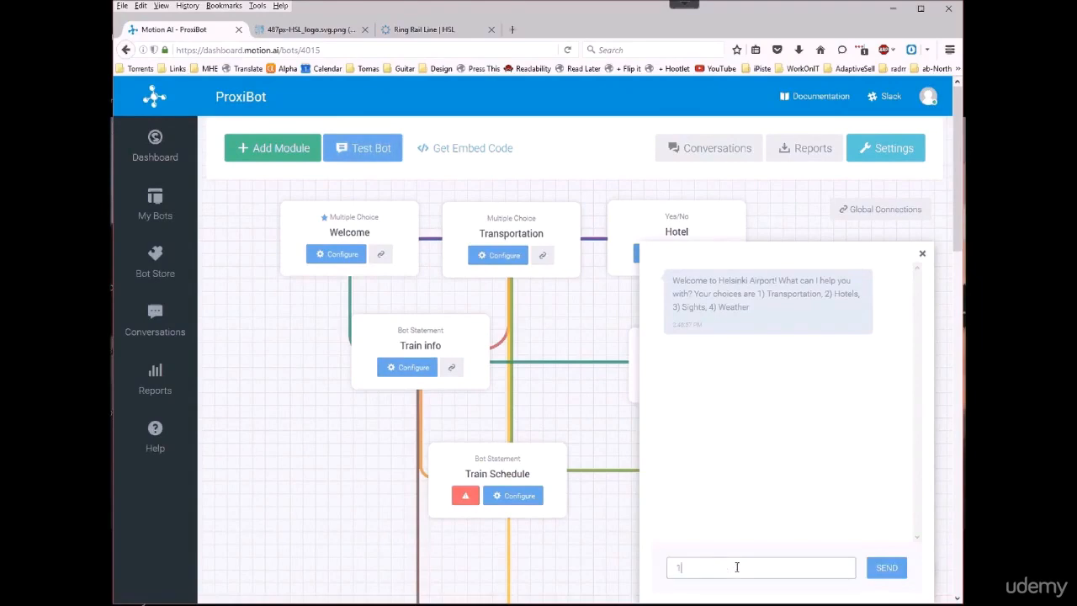
{"action": "key", "text": "Return"}
{"action": "type", "text": "1"}
{"action": "key", "text": "Return"}
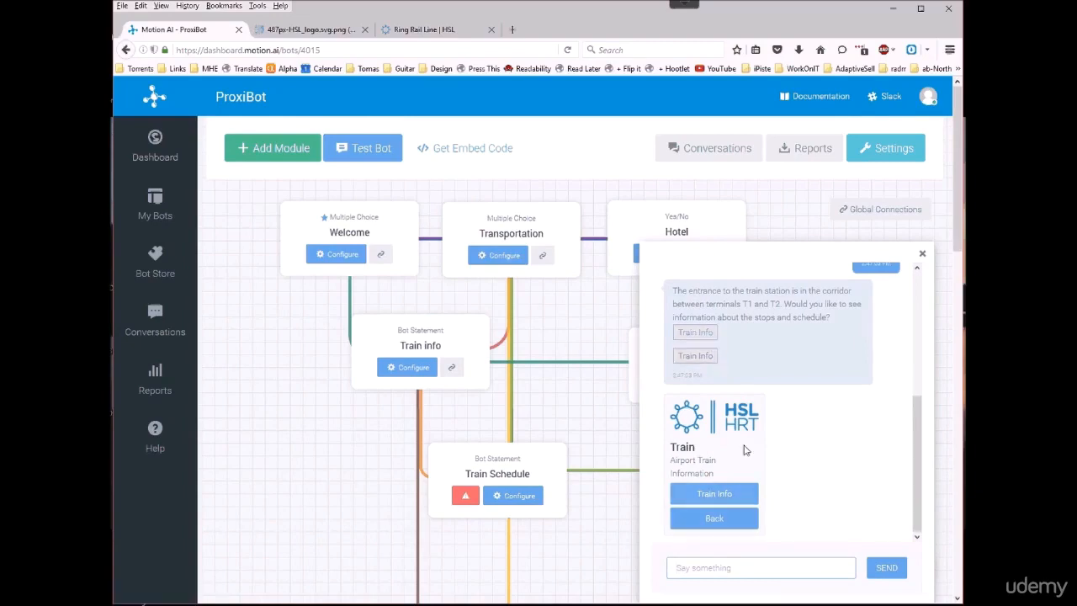
{"action": "left_click", "coordinate": [715, 493]}
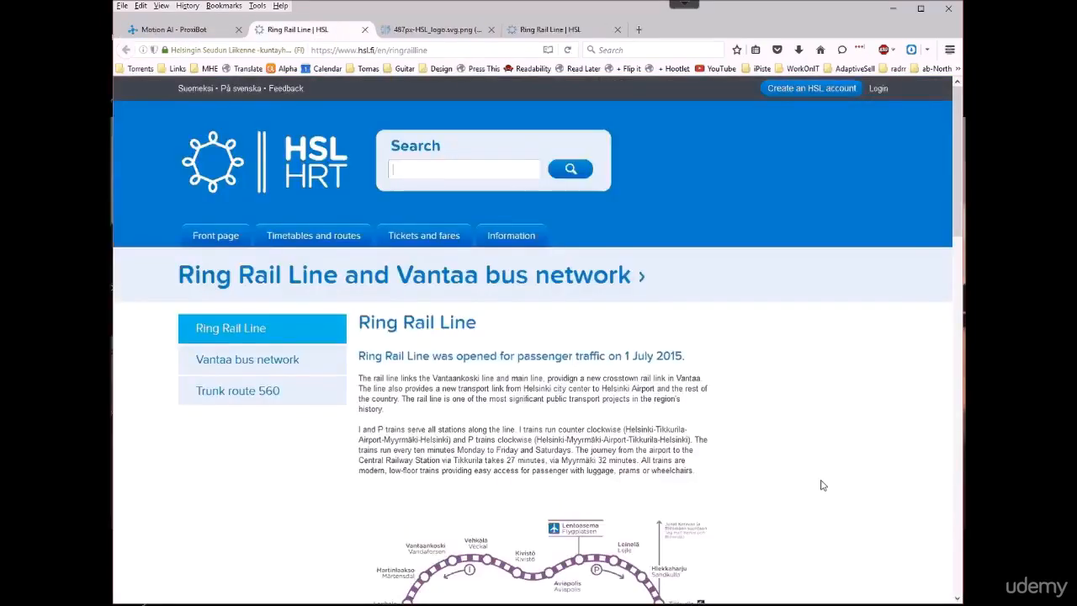
{"action": "left_click", "coordinate": [169, 30]}
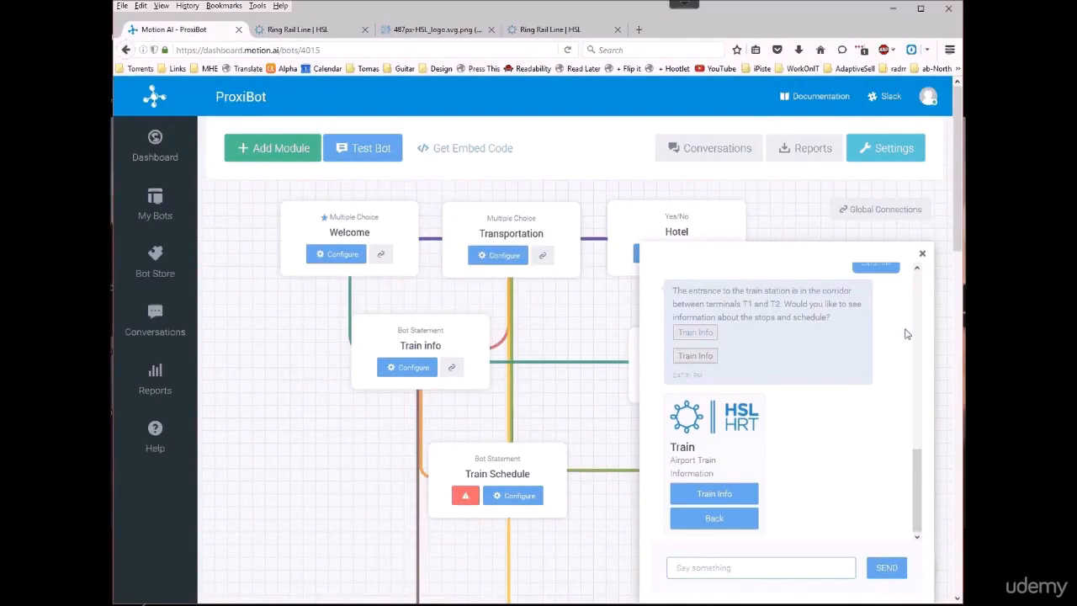
{"action": "left_click", "coordinate": [922, 253]}
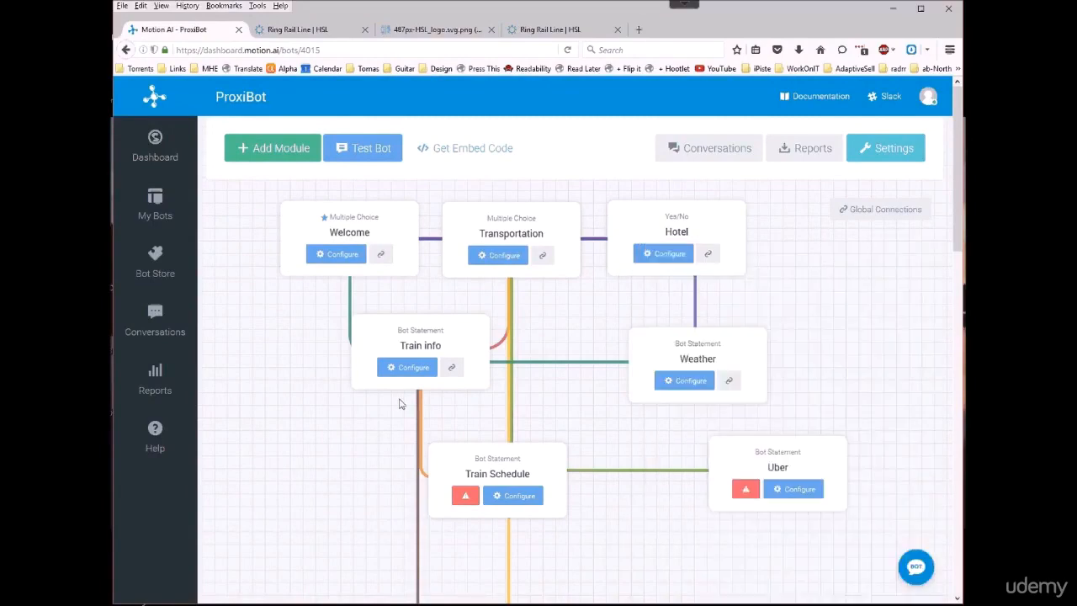
Step: Redirect the Train info module's "back" connection to the Transportation module and save the changes
{"action": "left_click", "coordinate": [407, 367]}
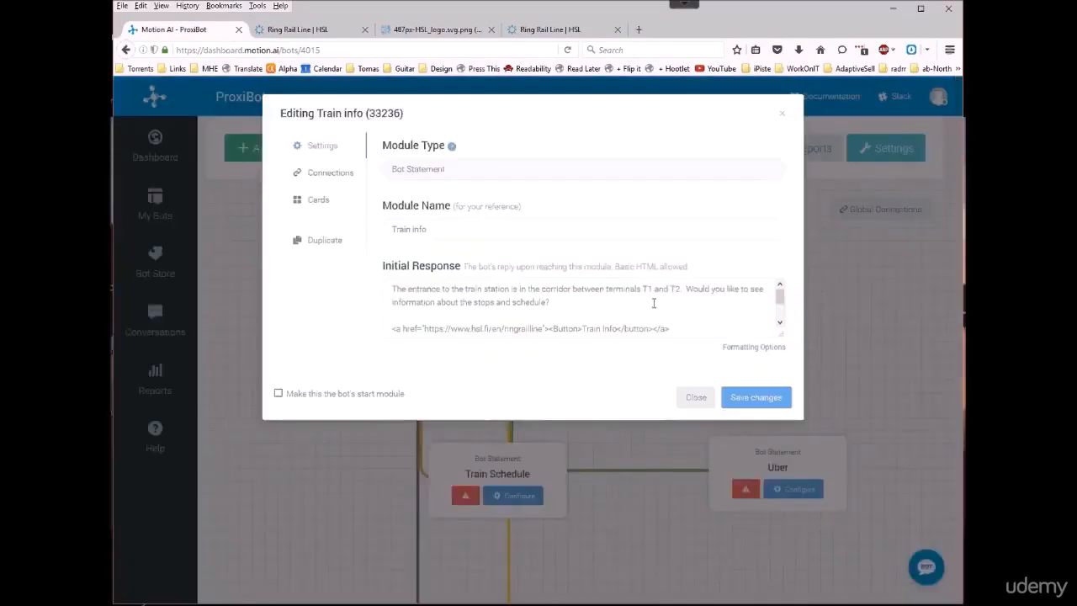
{"action": "left_click", "coordinate": [317, 172]}
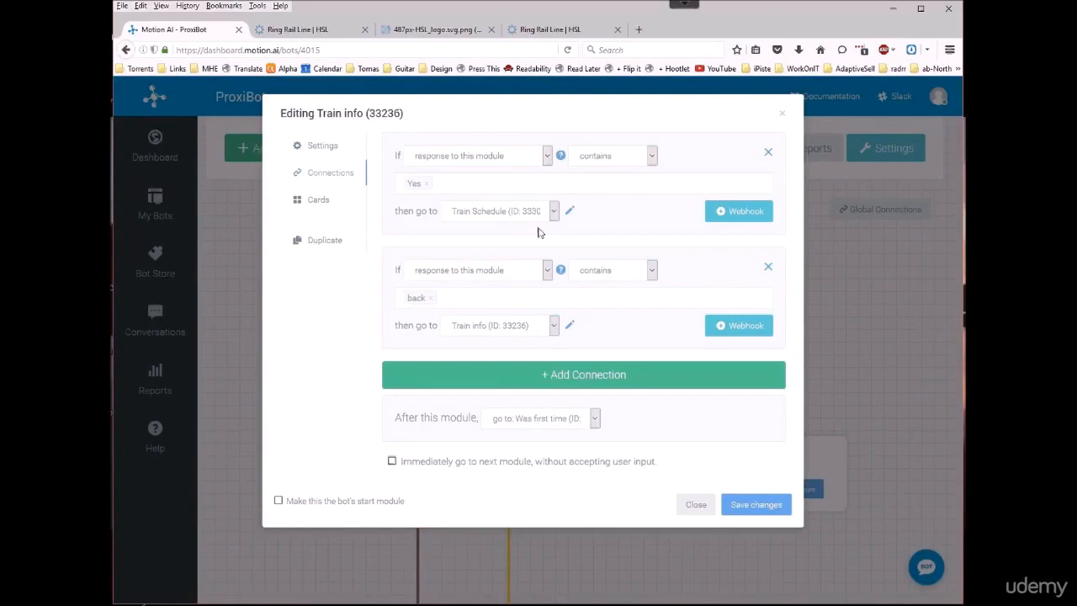
{"action": "left_click", "coordinate": [552, 328]}
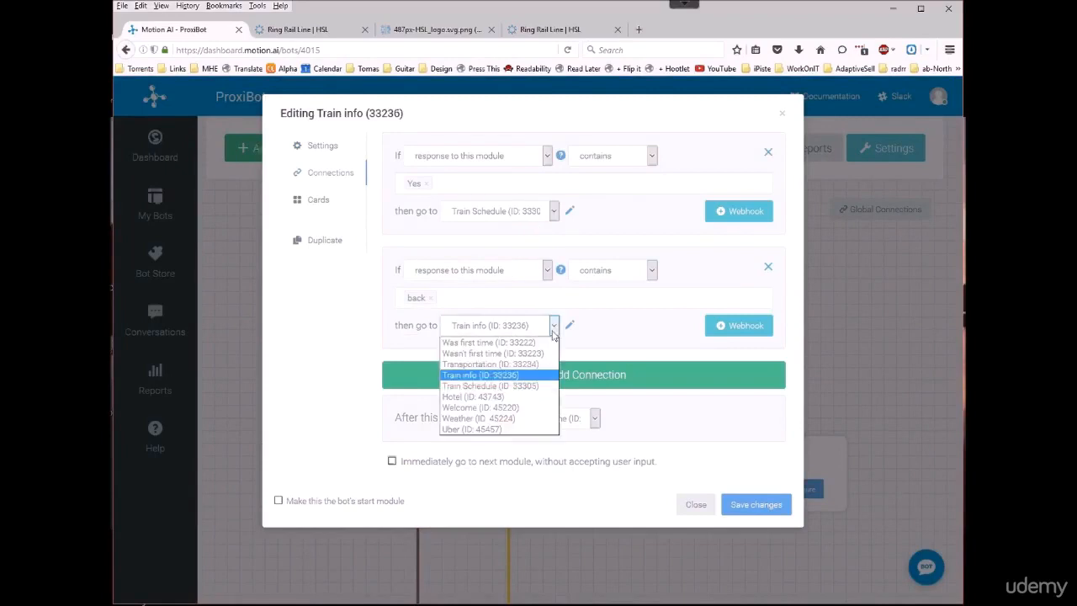
{"action": "left_click", "coordinate": [533, 371]}
{"action": "left_click", "coordinate": [768, 509]}
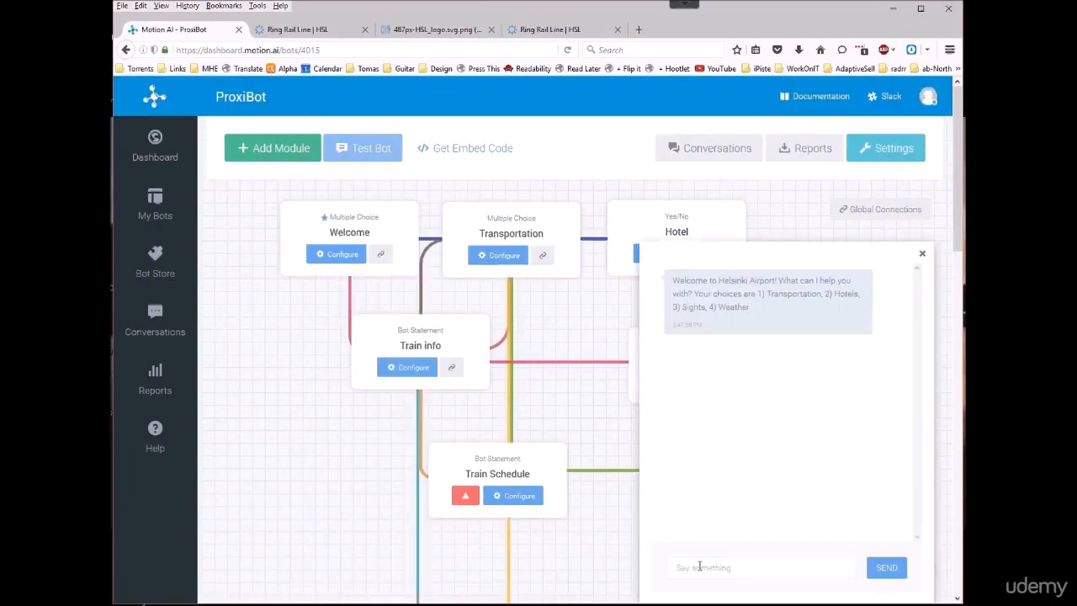
Step: Test the bot again by answering 1 twice and choosing Back on the train card
{"action": "left_click", "coordinate": [699, 566]}
{"action": "type", "text": "1"}
{"action": "key", "text": "Return"}
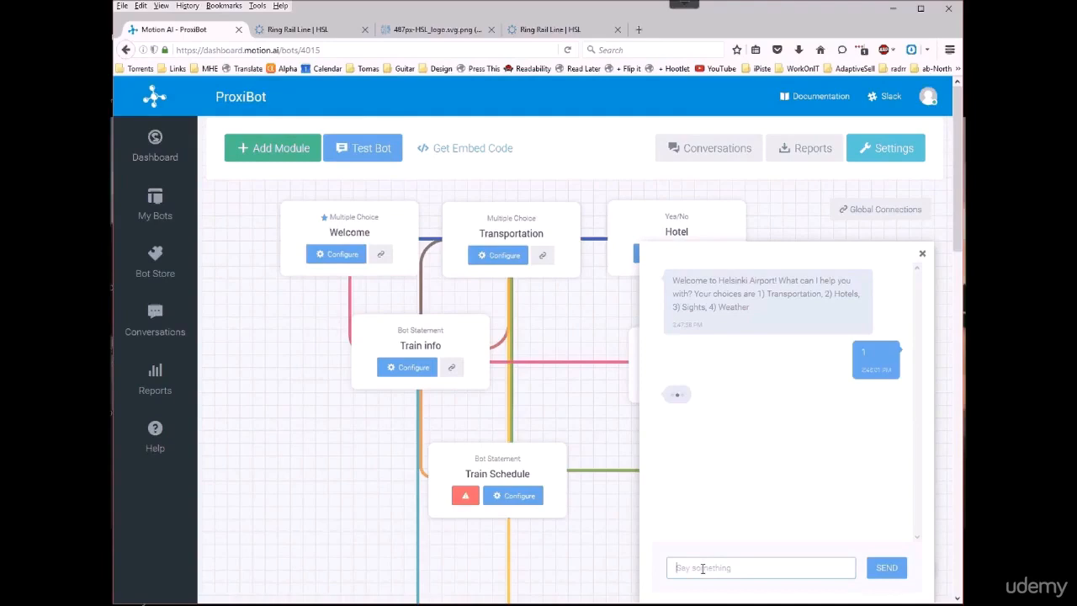
{"action": "type", "text": "1"}
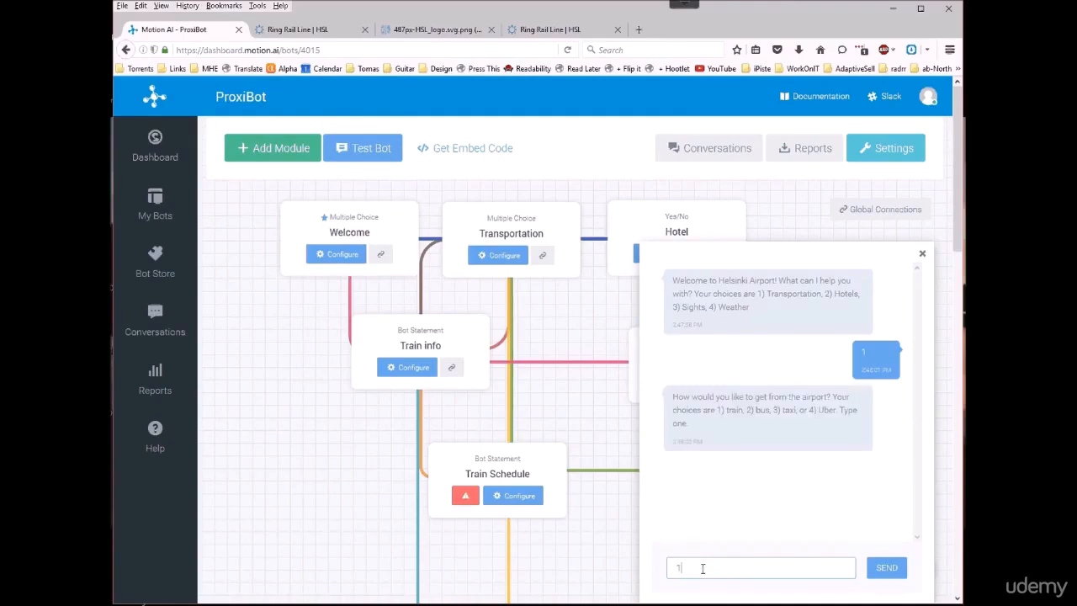
{"action": "key", "text": "Return"}
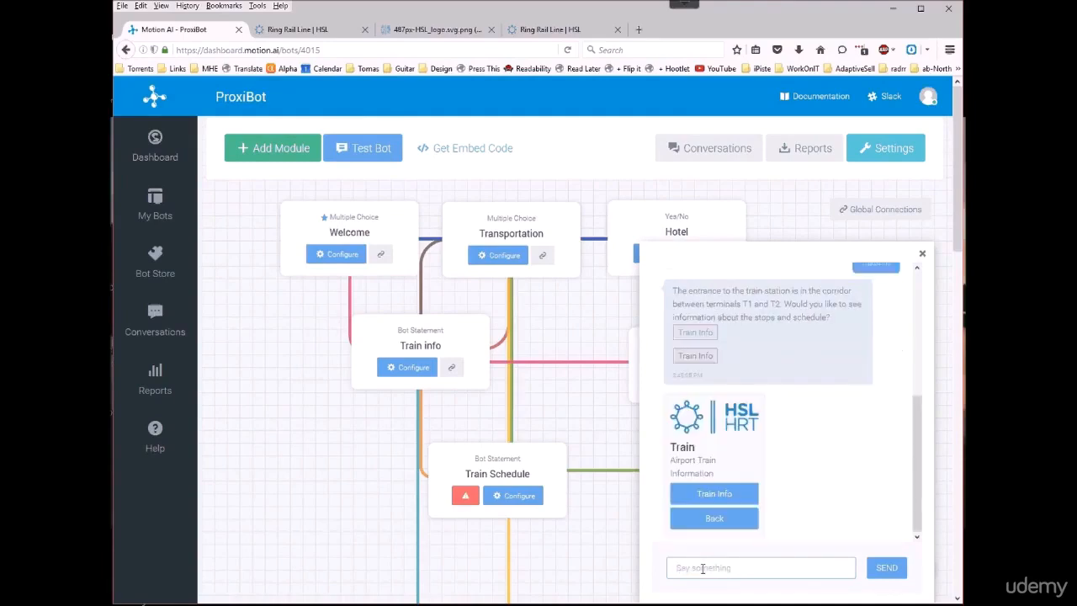
{"action": "left_click", "coordinate": [714, 518]}
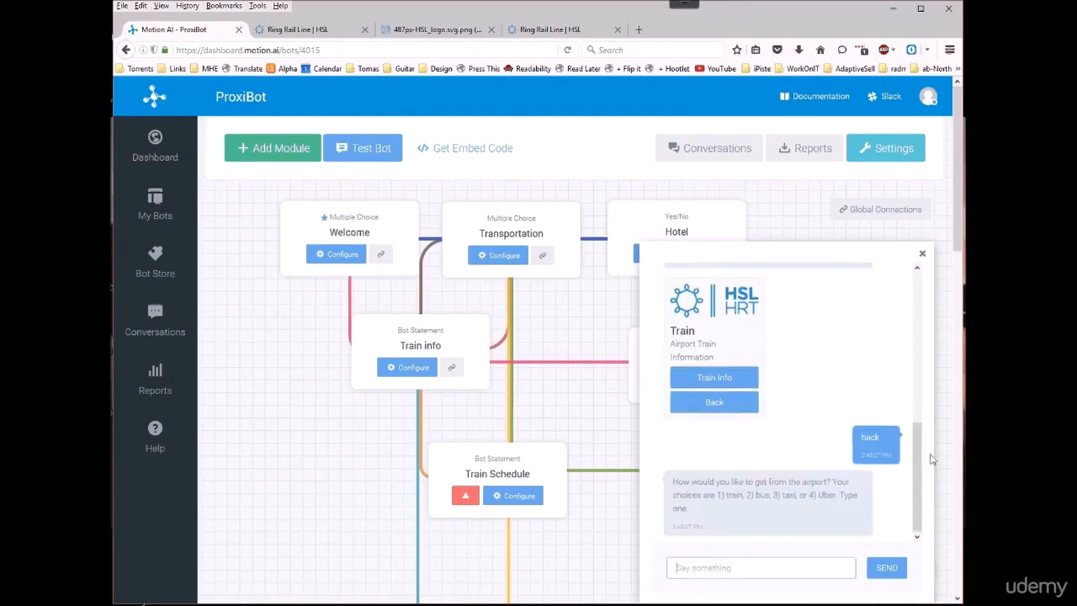